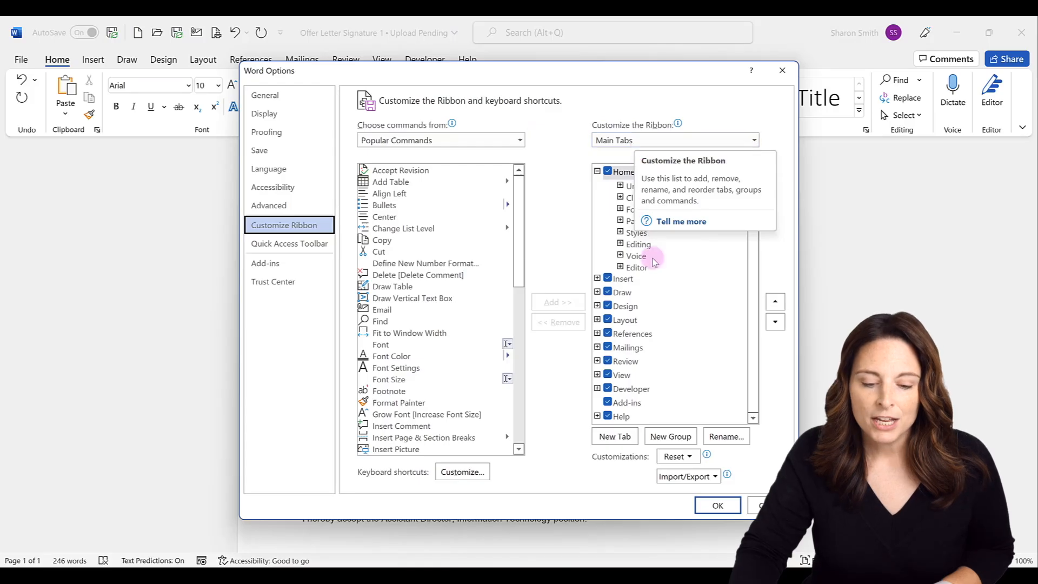
Make sure the Draw tab is enabled in the ribbon customization and apply the Word options
left_click(608, 293)
left_click(608, 294)
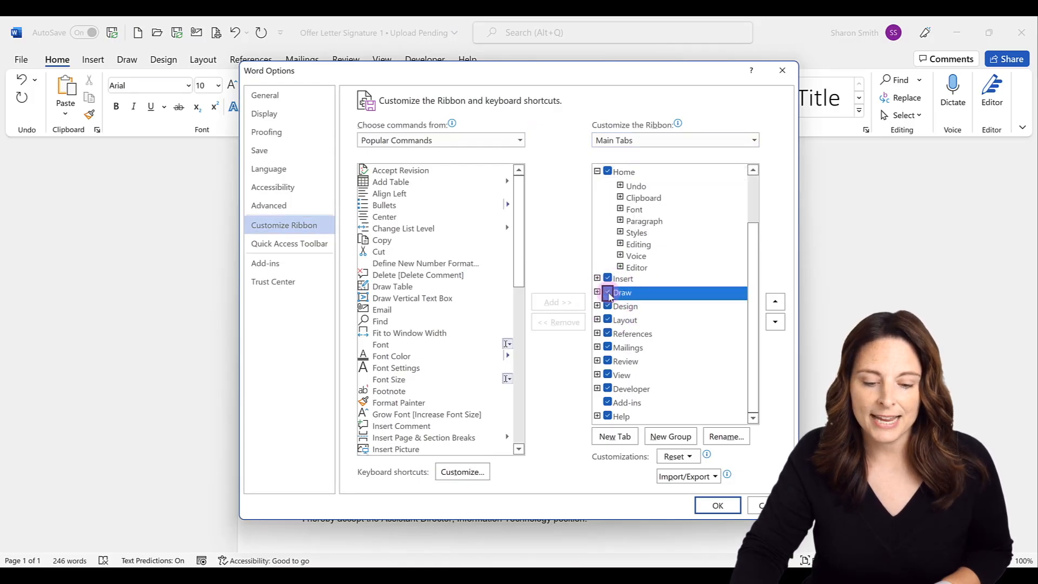
left_click(718, 506)
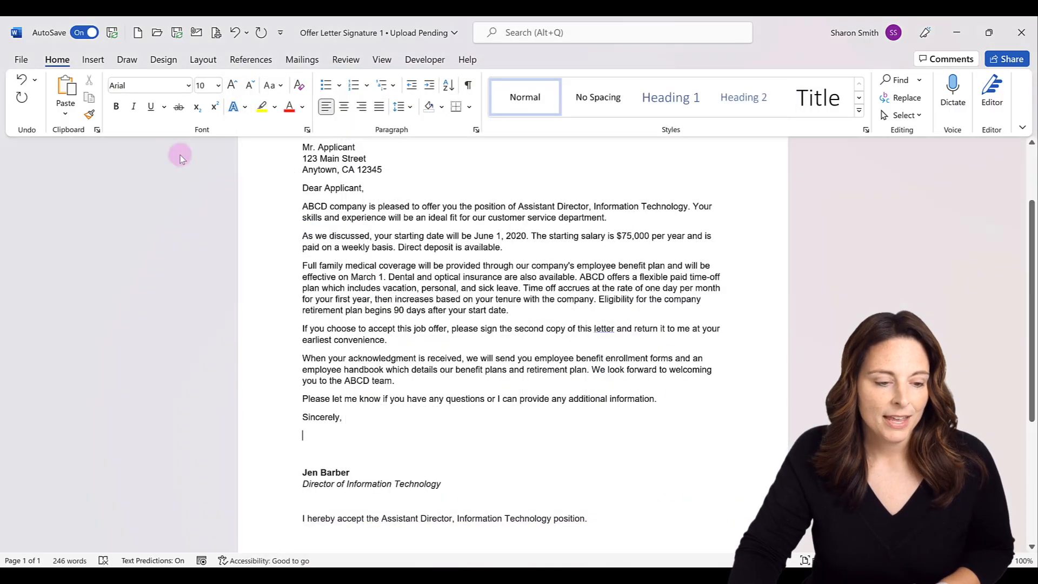
Handwrite the sender's signature under "Sincerely," with a dark blue pen using Draw with Touch, and leave drawing mode
left_click(128, 60)
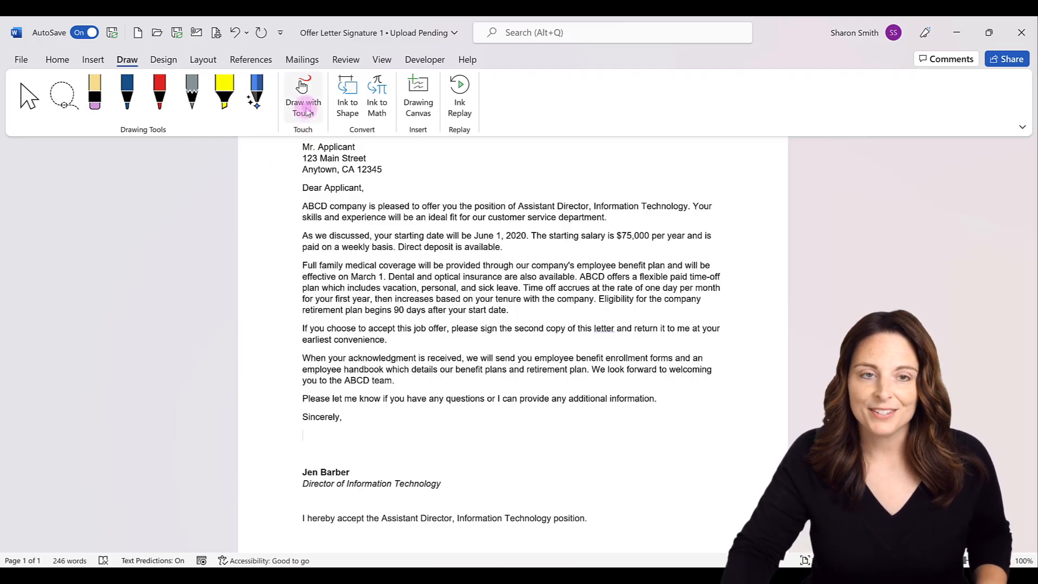
left_click(307, 112)
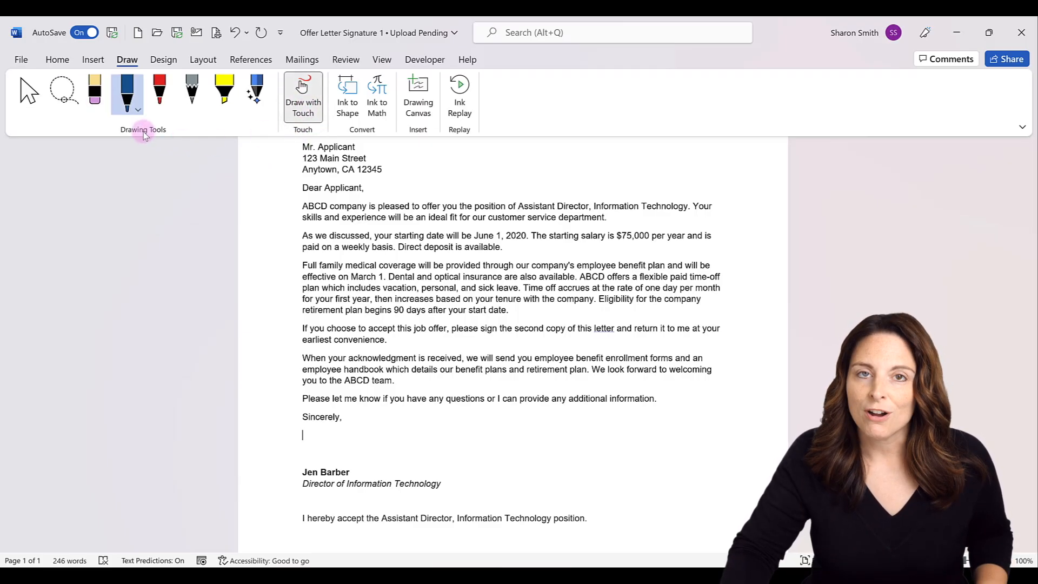
left_click(139, 110)
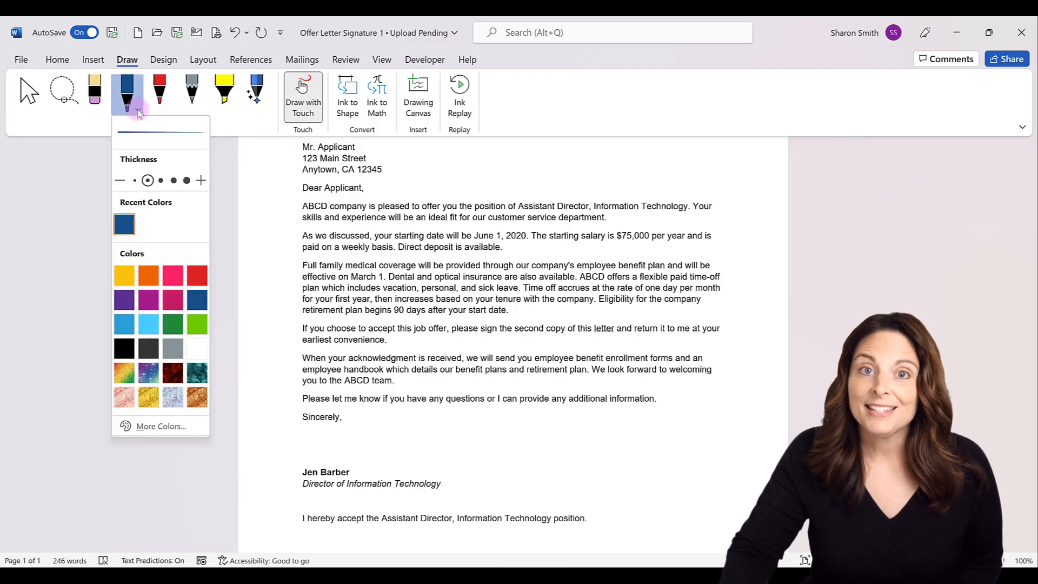
left_click(199, 301)
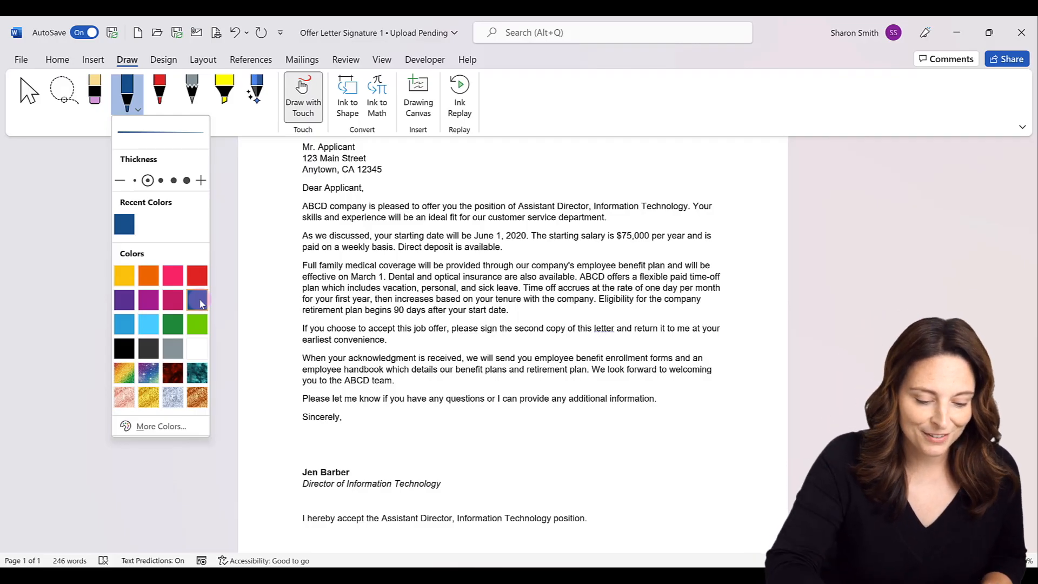
left_click_drag(305, 434, 352, 447)
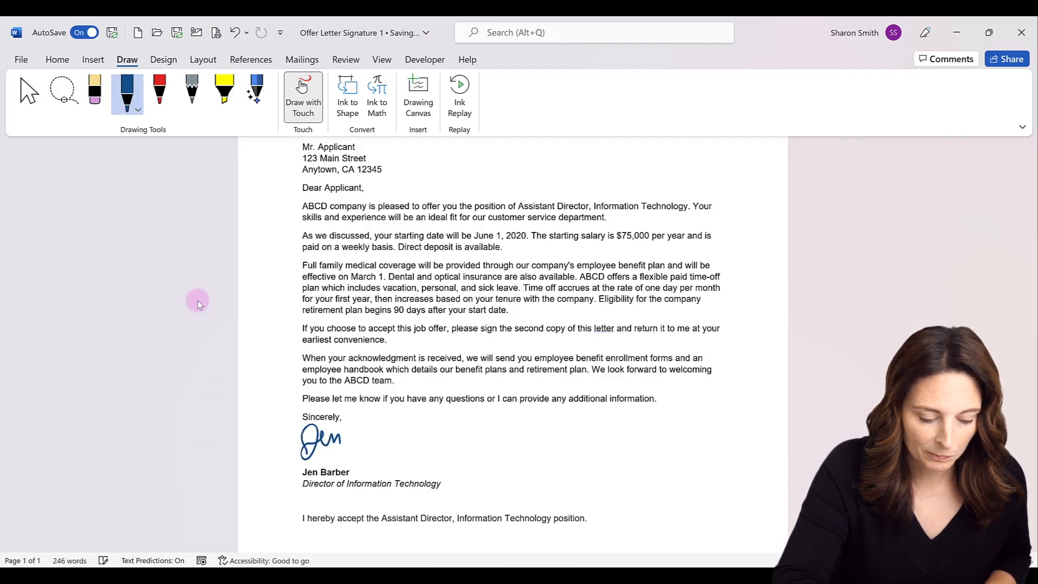
left_click_drag(381, 436, 442, 431)
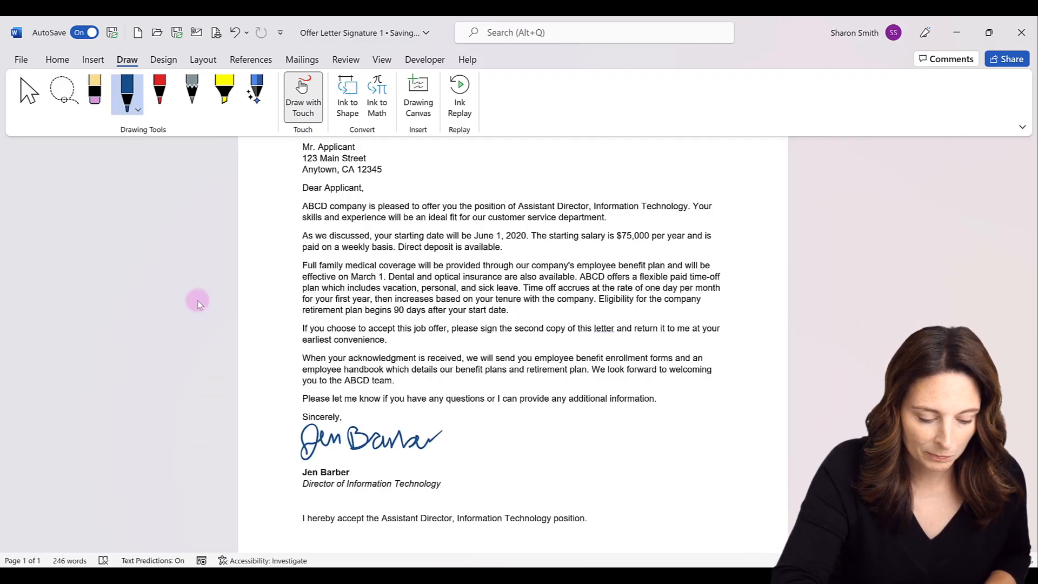
left_click_drag(443, 431, 445, 429)
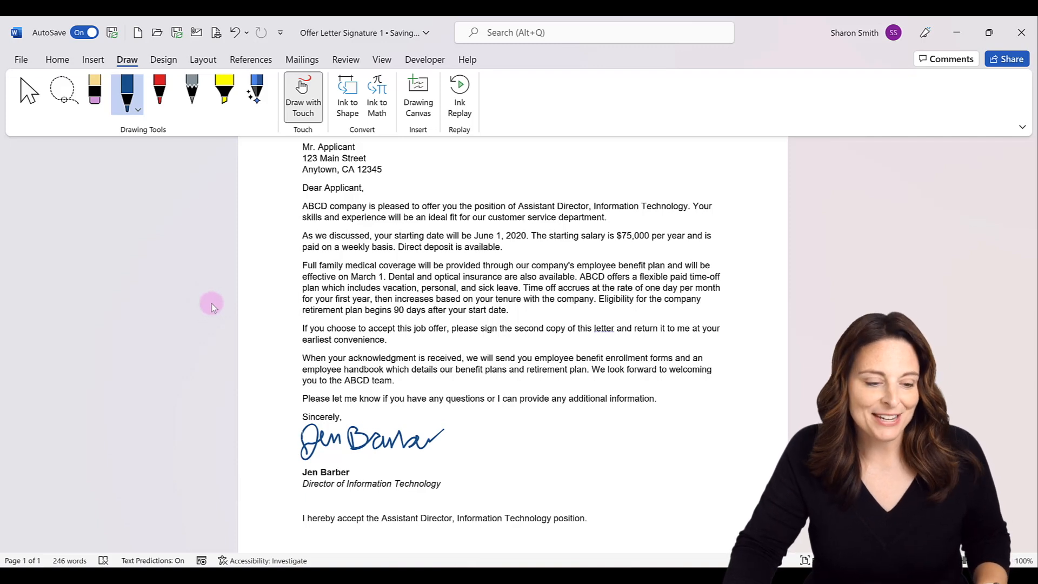
left_click(303, 113)
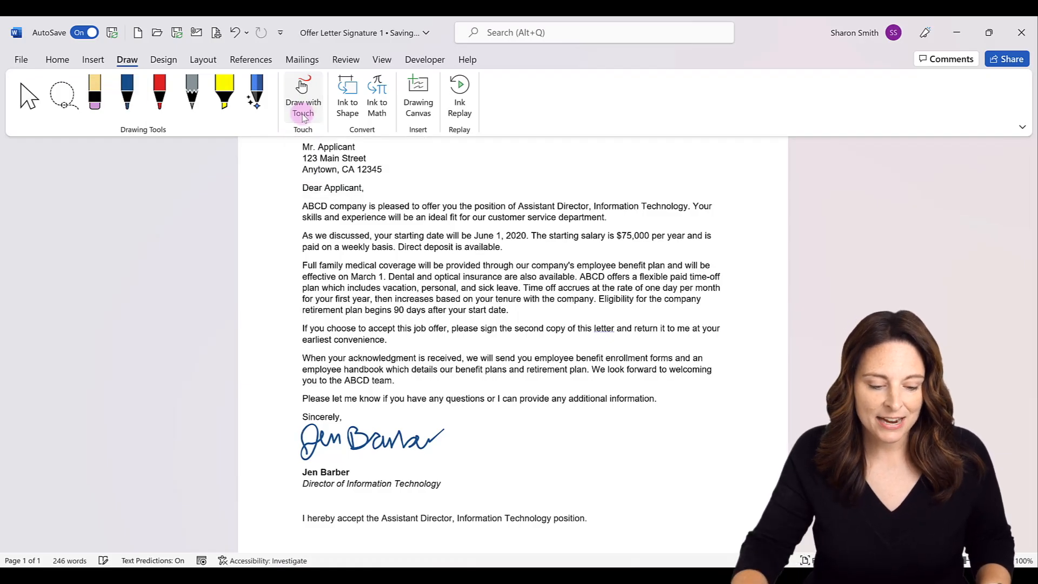
Group the first-name and last-name ink pieces of the signature into a single object
left_click(367, 448)
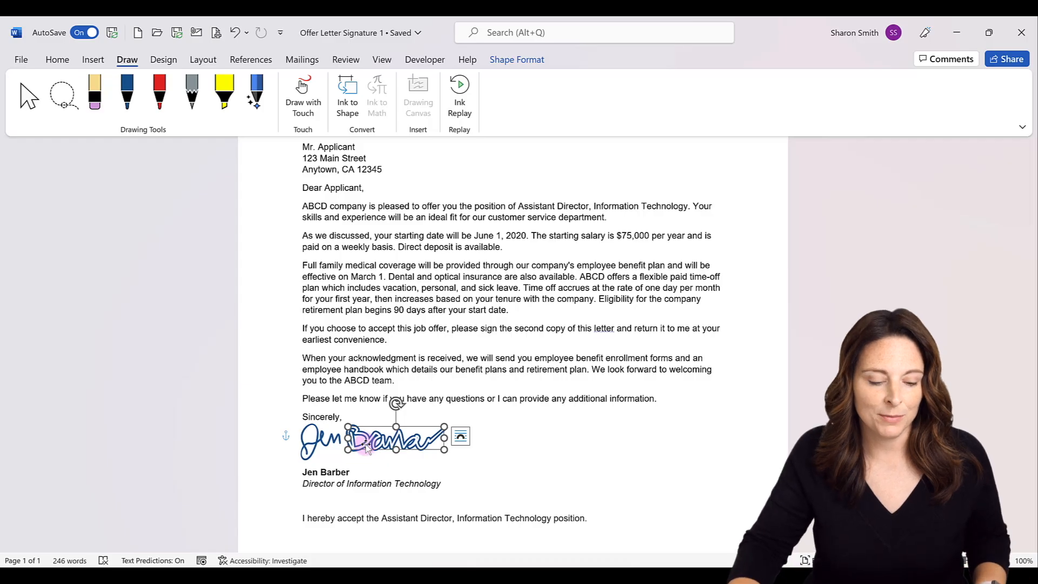
left_click(326, 441, "shift")
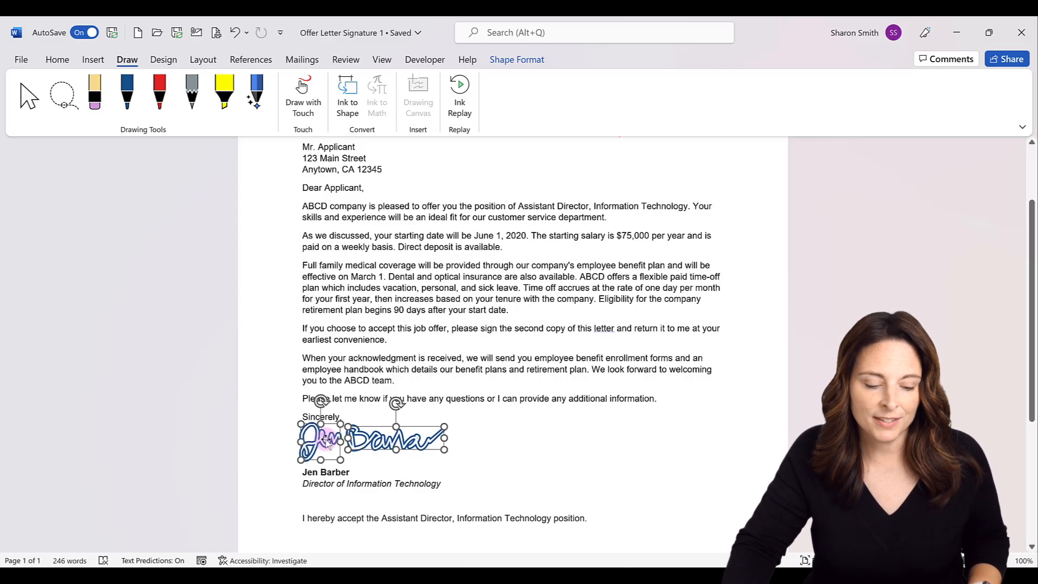
right_click(335, 440)
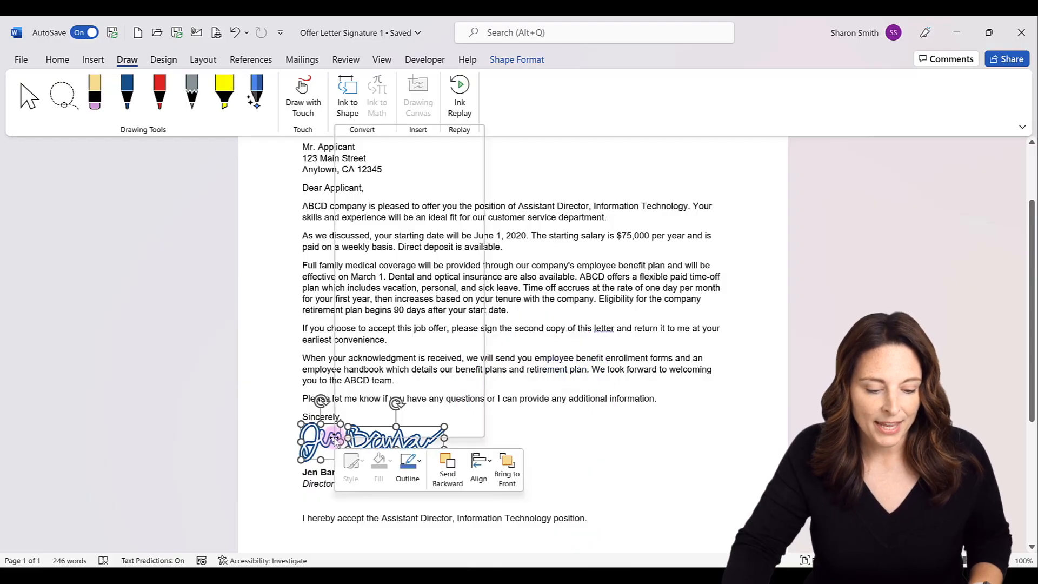
mouse_move(470, 242)
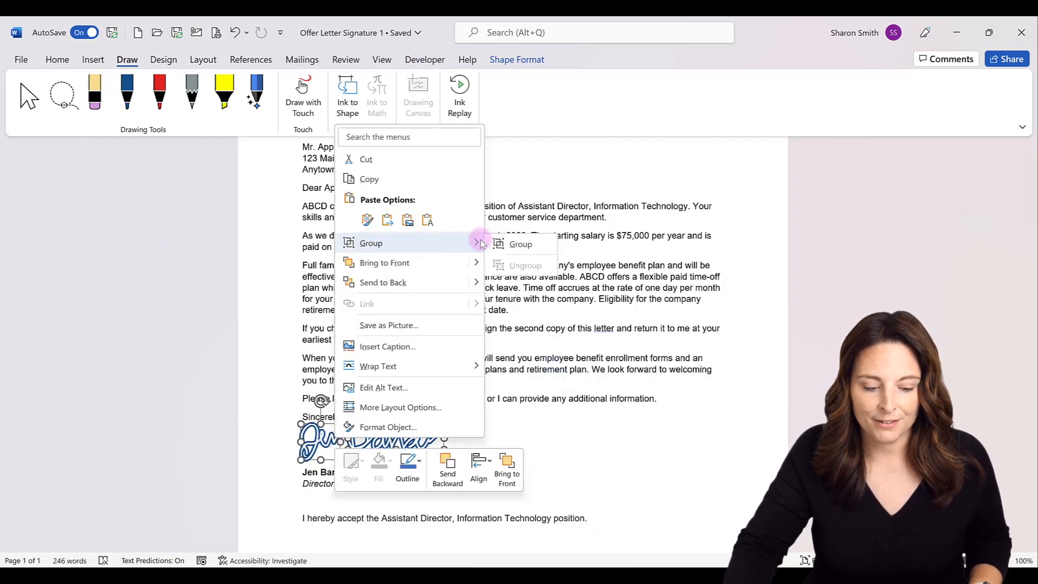
left_click(508, 243)
left_click(474, 358)
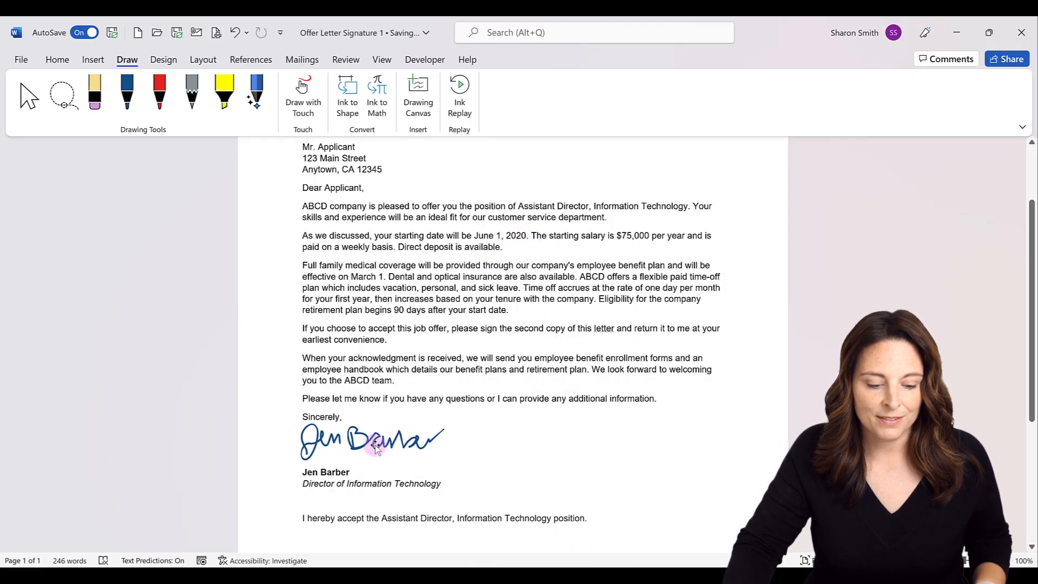
Shrink the grouped signature proportionally to about three quarters of its drawn width
left_click(424, 443)
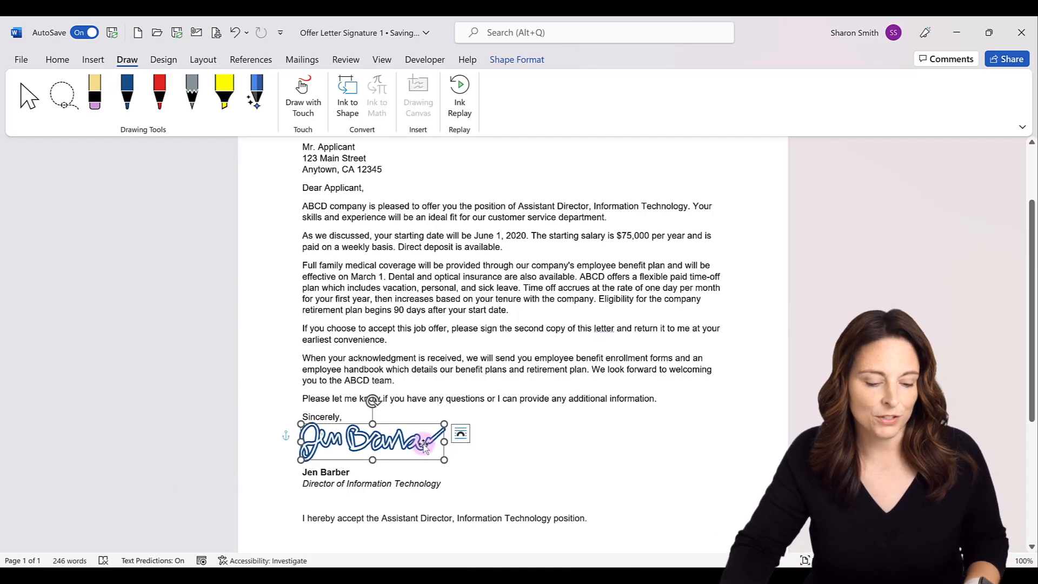
key("shift")
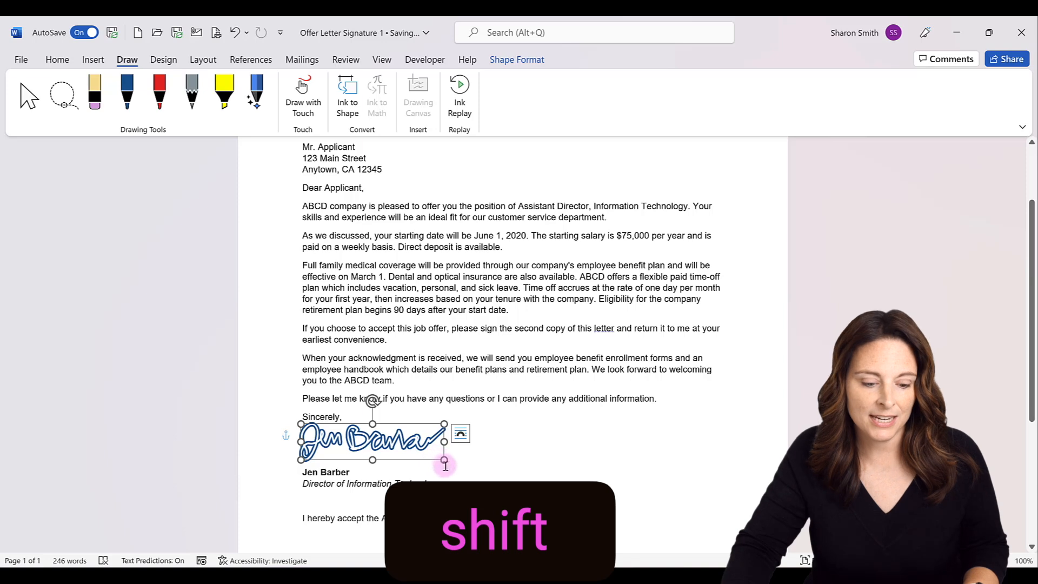
left_click_drag(445, 461, 410, 437)
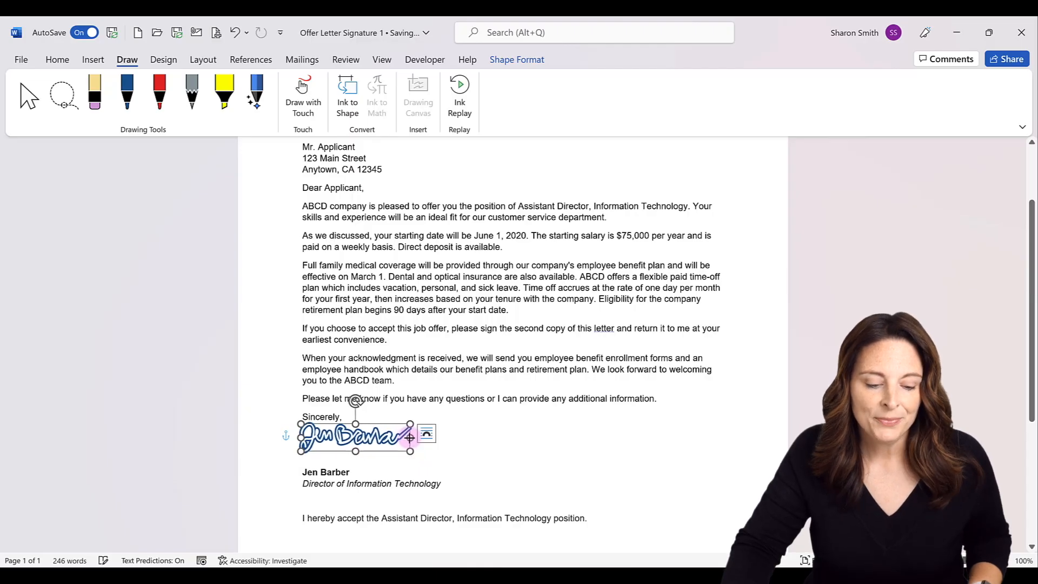
Set the signature's text wrapping to In Front of Text and move it down to just above the printed name
right_click(373, 437)
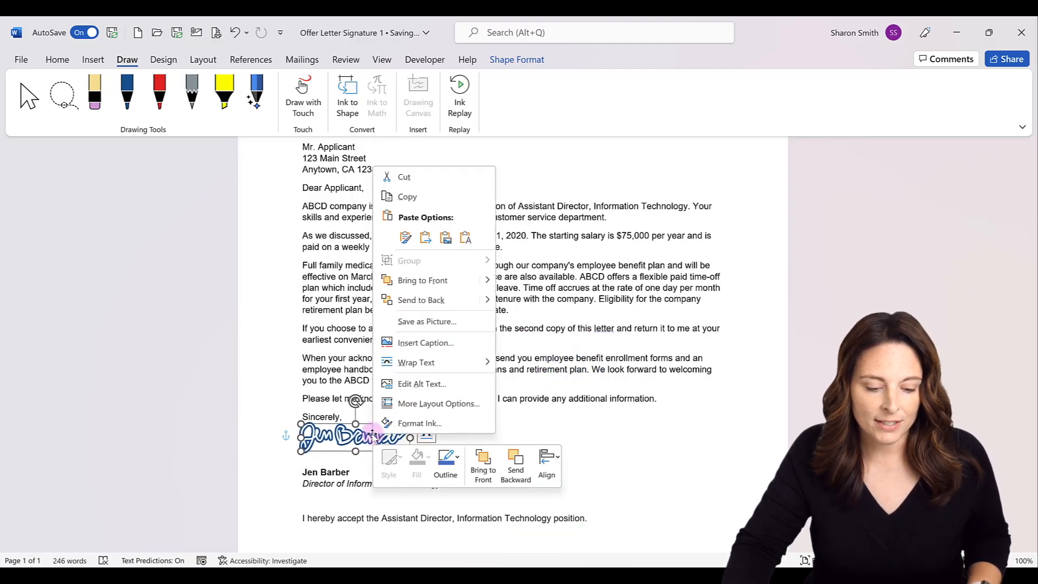
left_click(425, 368)
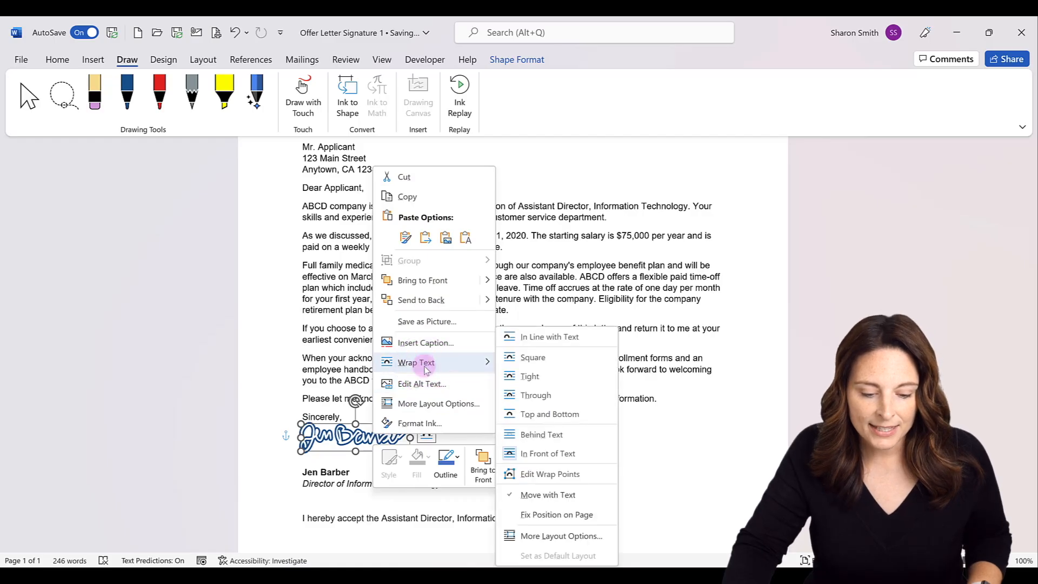
left_click(569, 437)
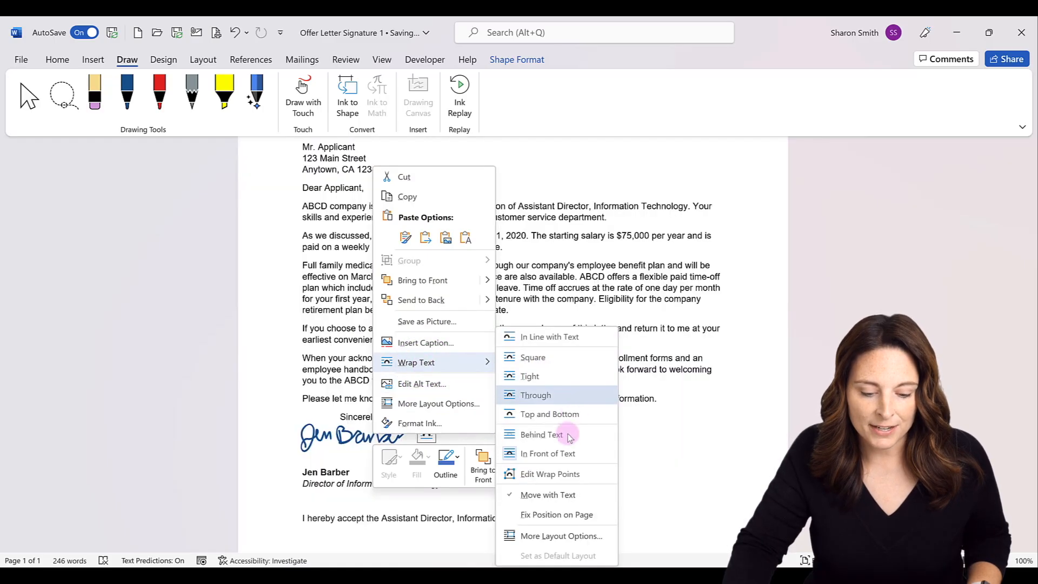
left_click(548, 453)
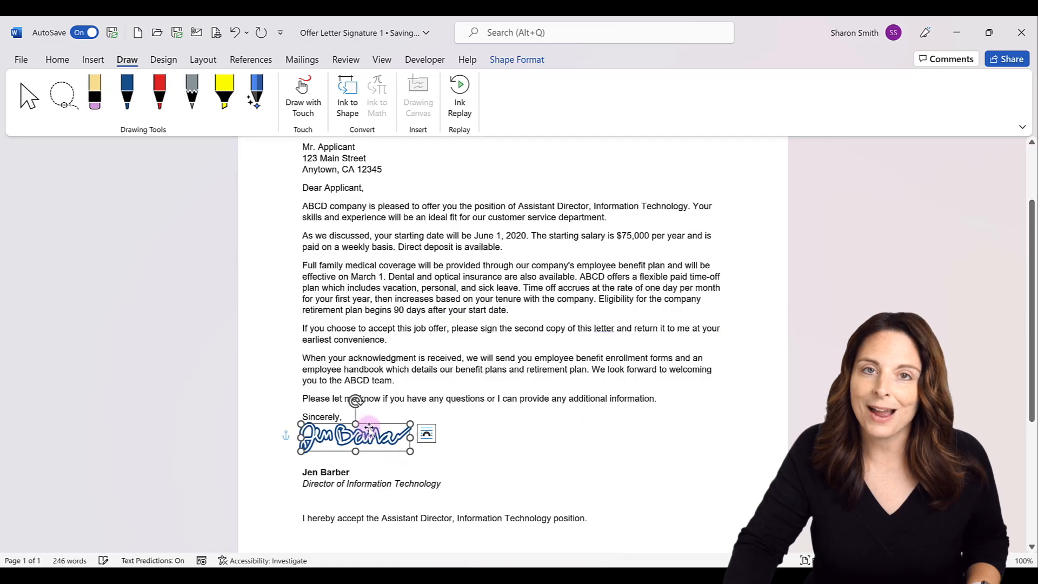
left_click_drag(370, 428, 370, 438)
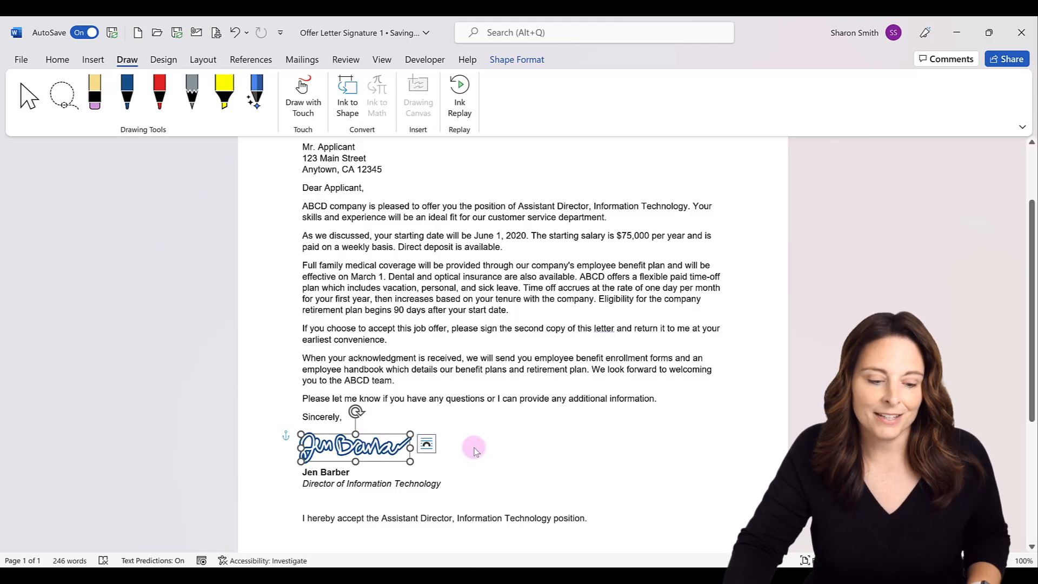
left_click(474, 452)
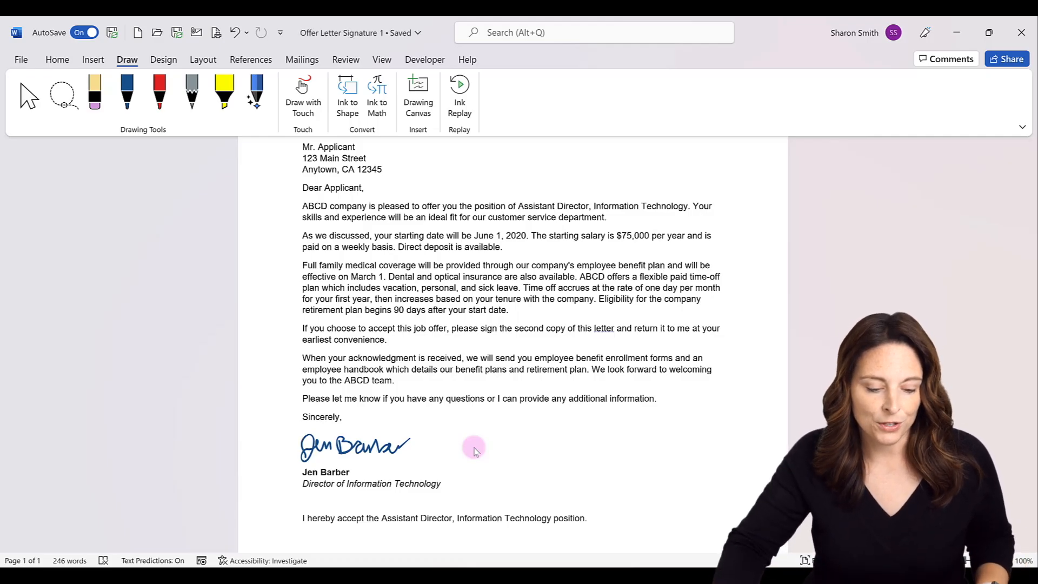
Save the signature as a Portable Network Graphics picture named "Signature 1" on the Desktop
left_click(360, 449)
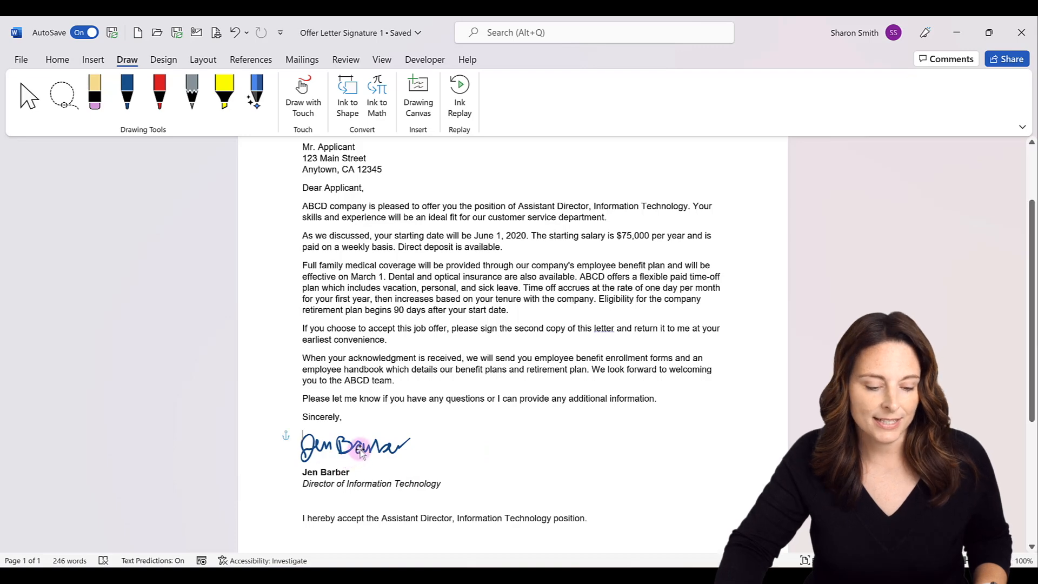
right_click(360, 449)
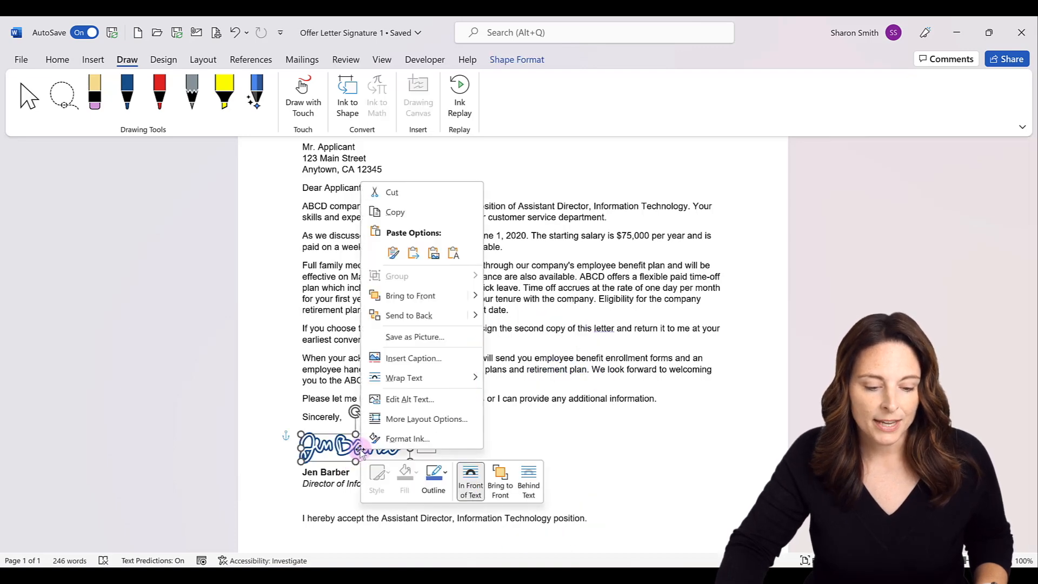
left_click(422, 337)
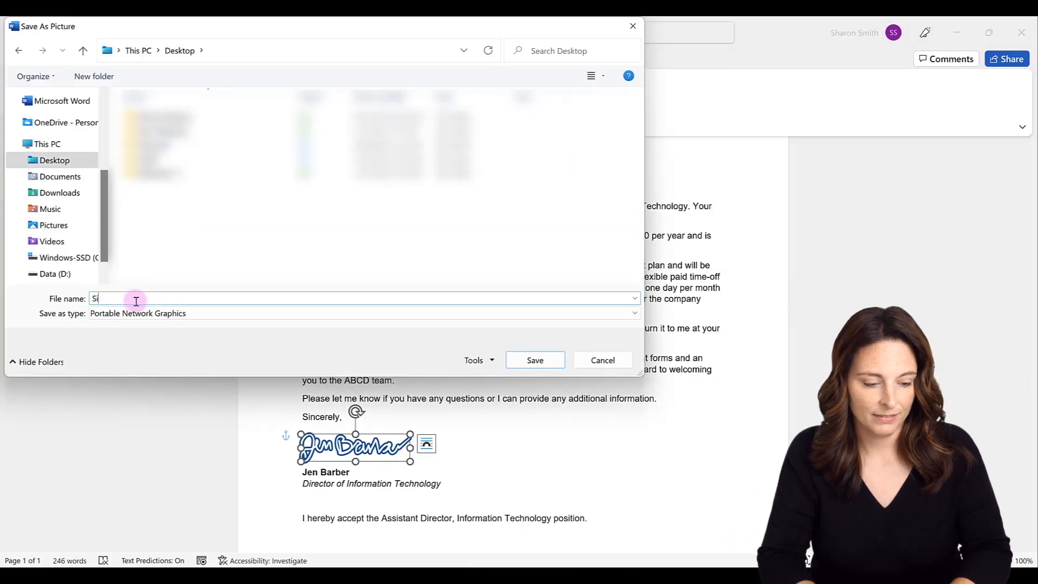
type("Signature 1")
left_click(535, 360)
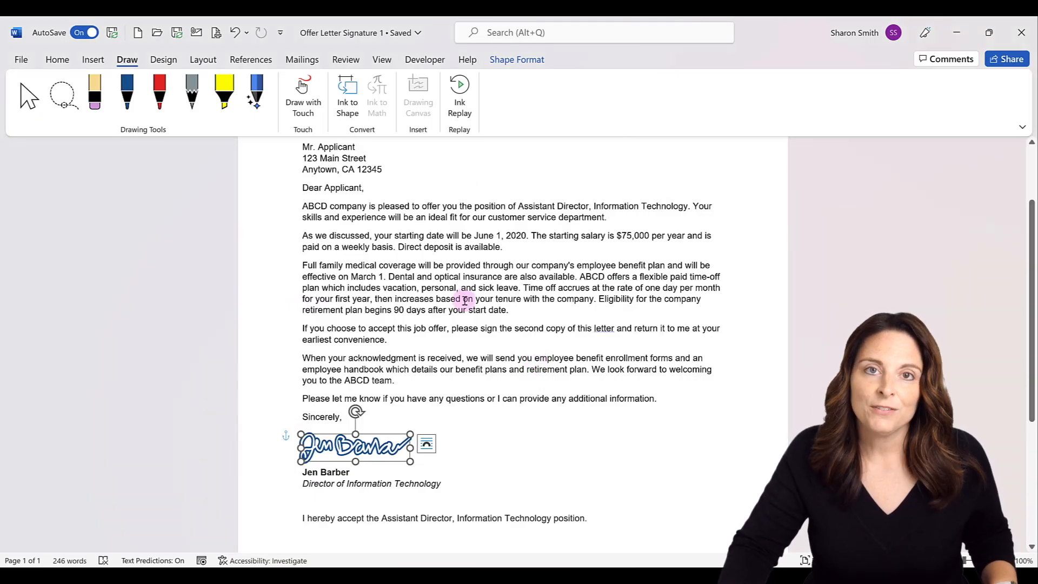
left_click(409, 399)
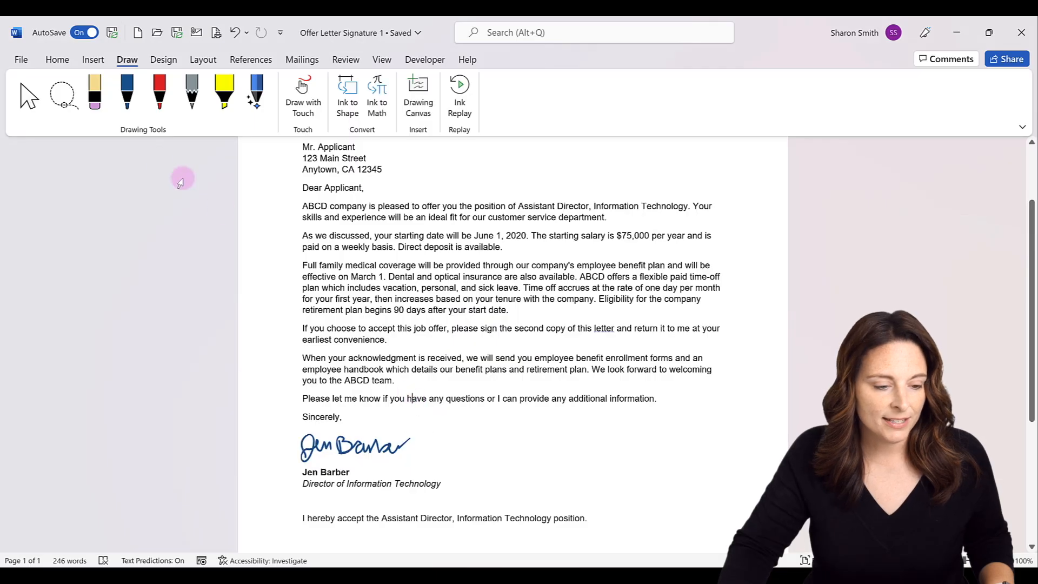
Create a blank document and insert the saved signature picture at its beginning
left_click(142, 31)
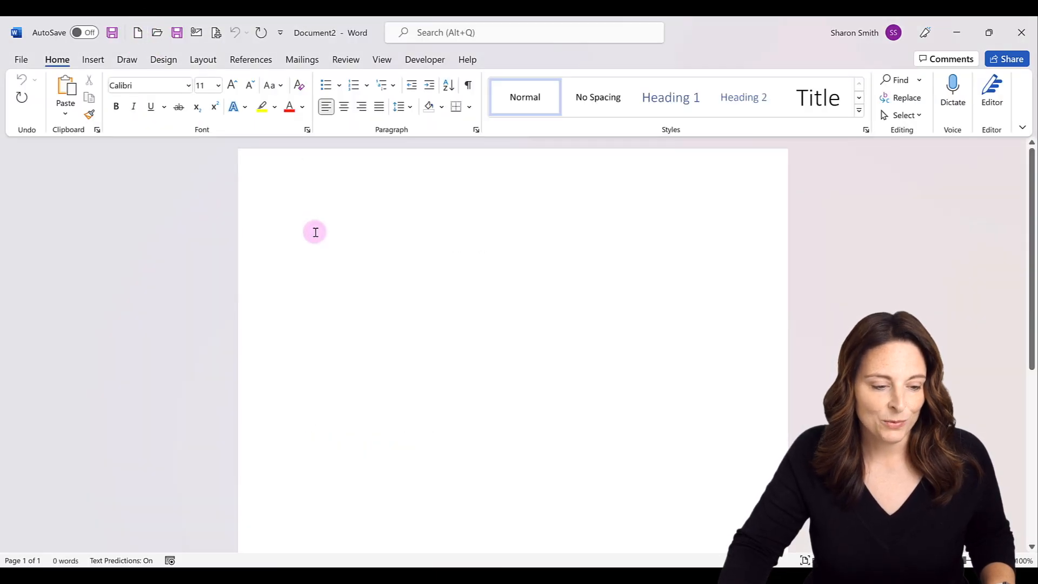
left_click(93, 59)
left_click(147, 111)
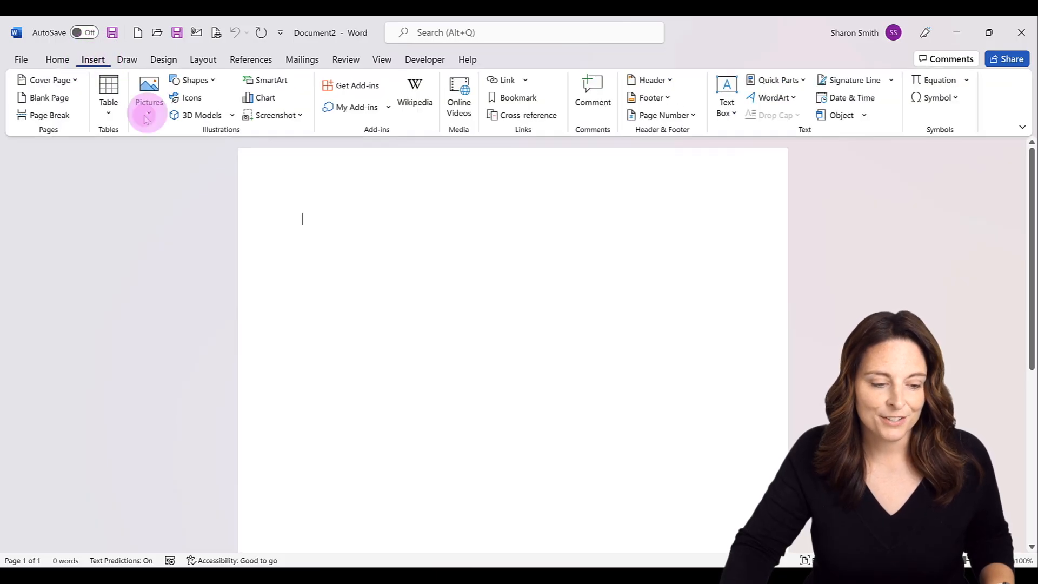
left_click(177, 156)
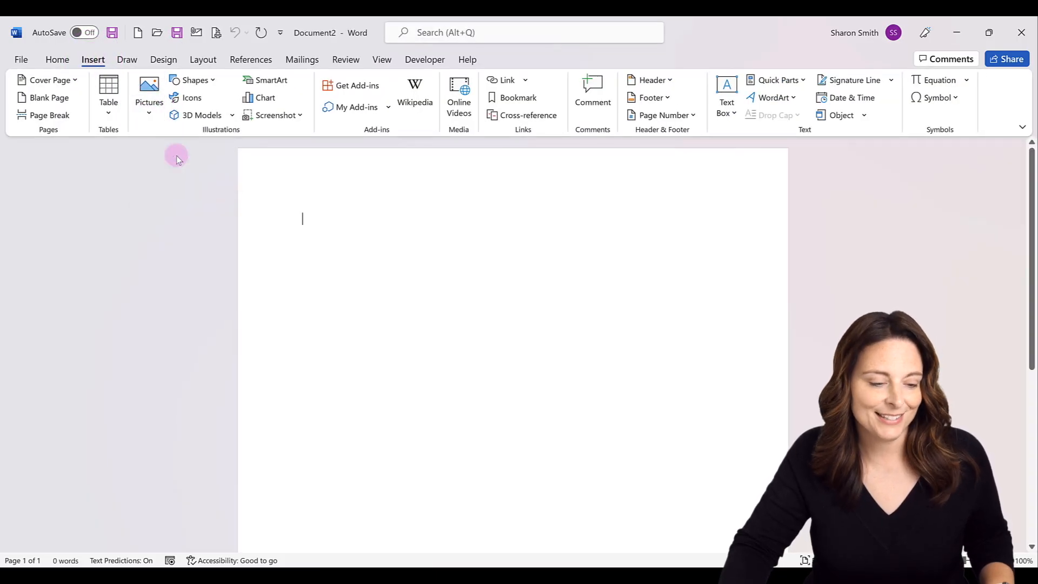
left_click(174, 186)
left_click(398, 319)
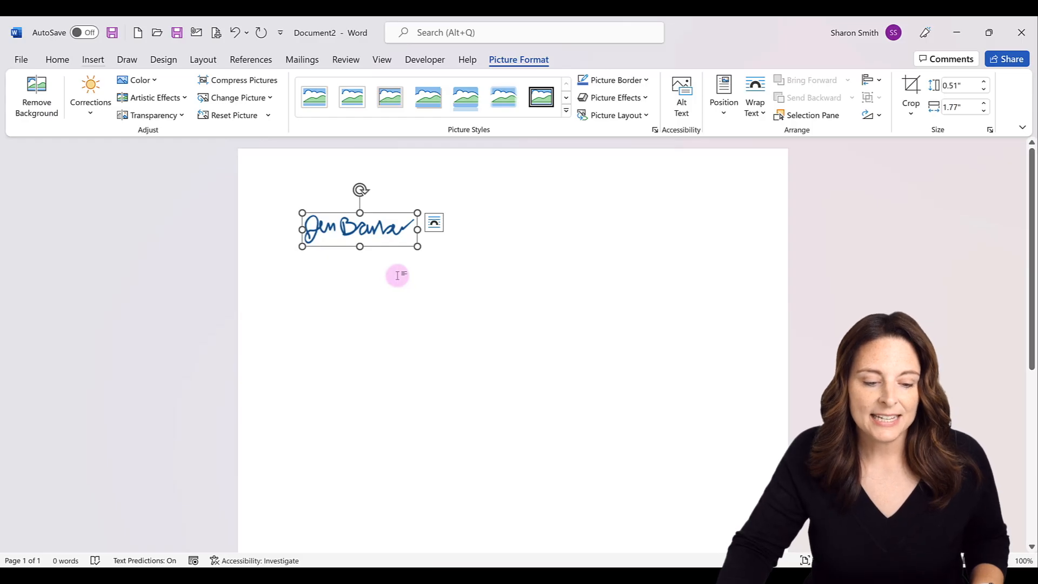
left_click(397, 276)
left_click(470, 257)
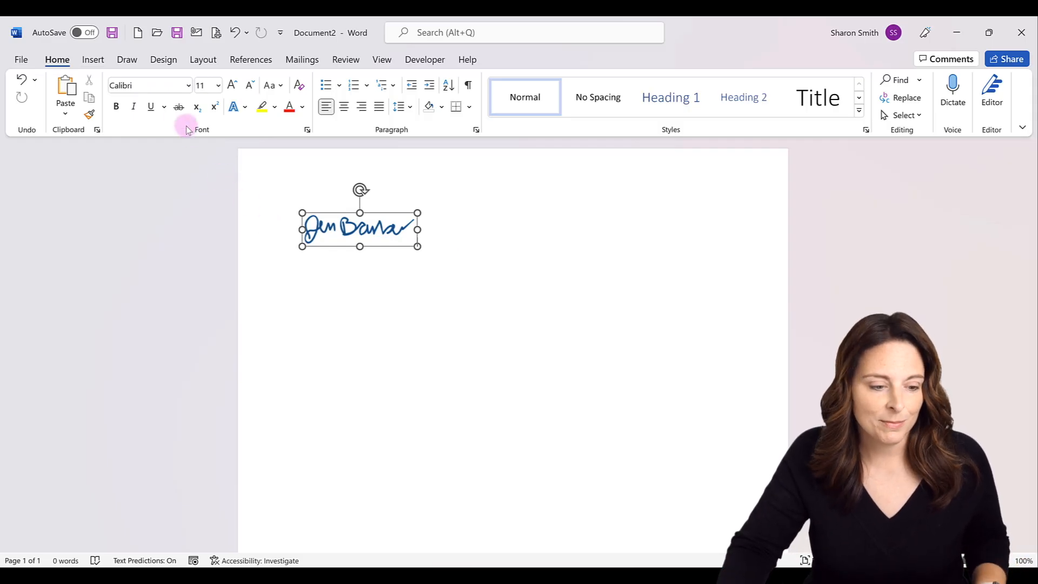
Set the page color of the blank document to the pale green theme color behind the signature picture
left_click(164, 59)
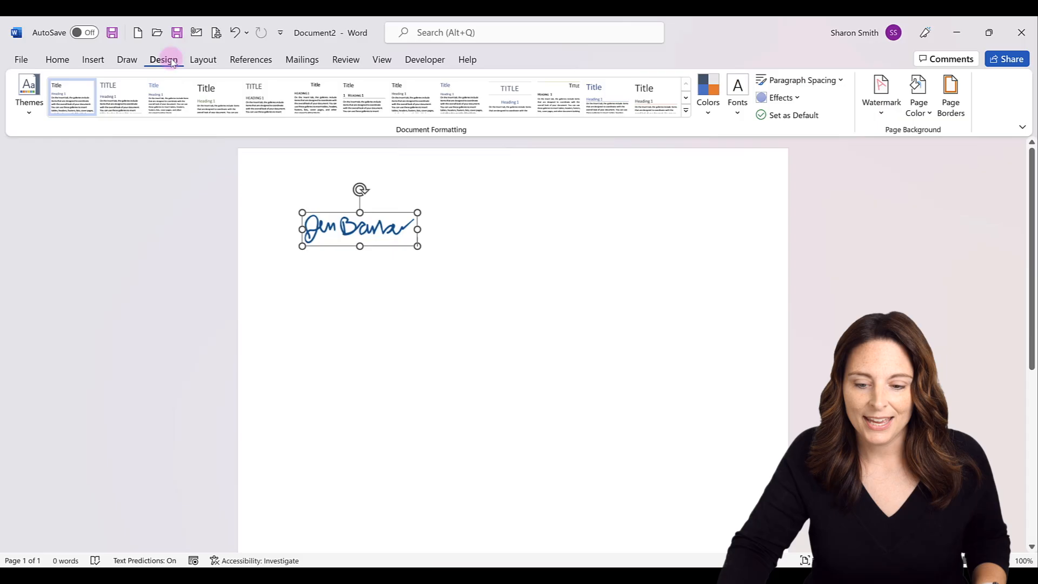
left_click(919, 100)
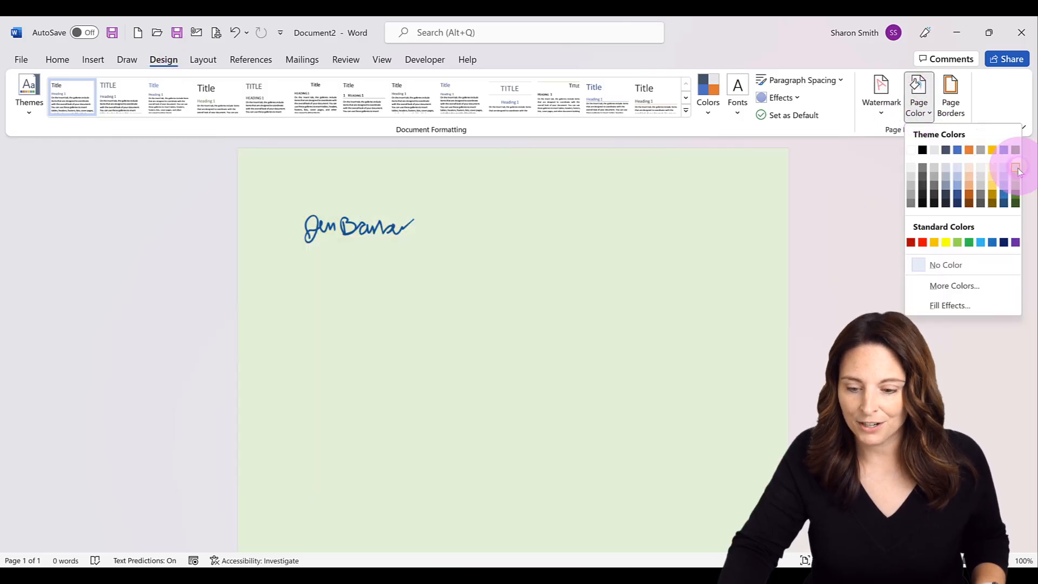
left_click(1020, 172)
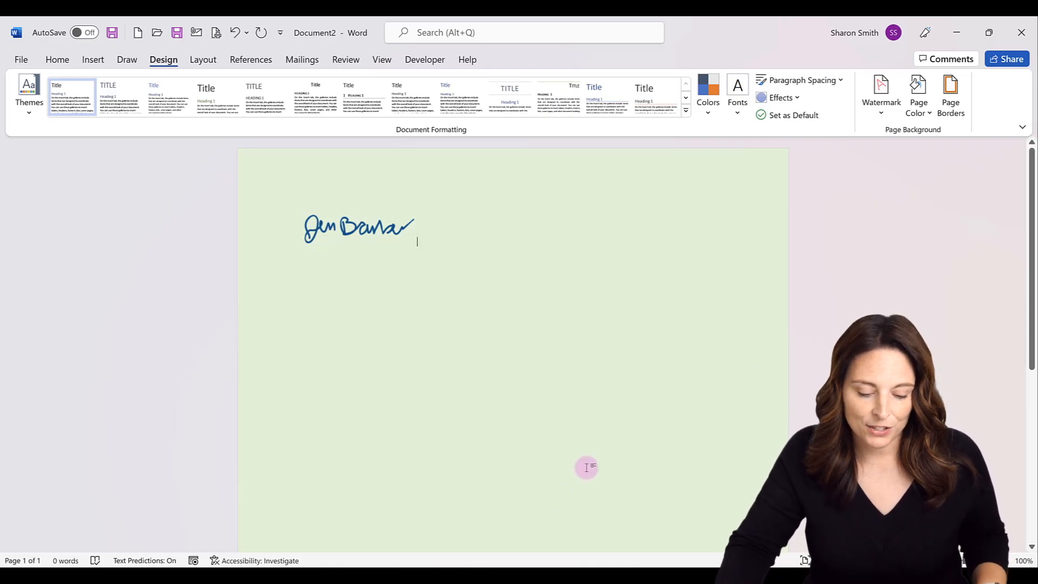
Switch to the Offer Letter Signature 2 document and go to the closing and signature area
left_click(534, 577)
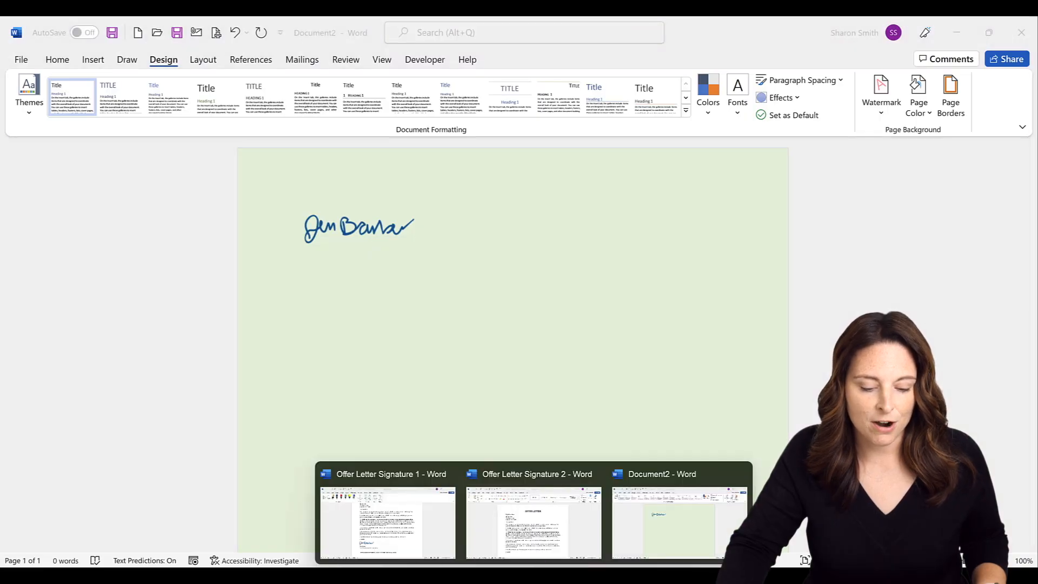
left_click(533, 535)
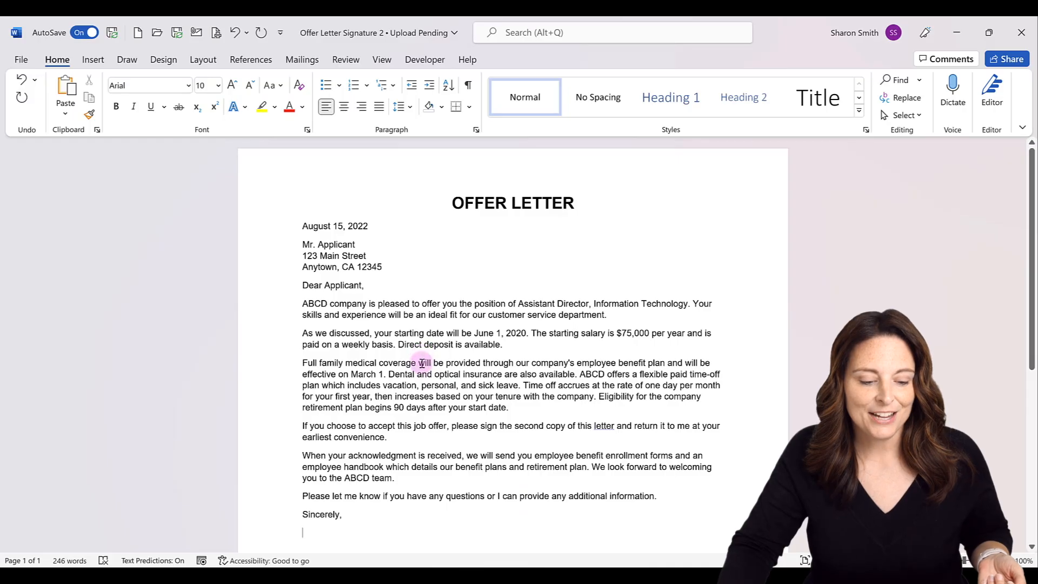
scroll(422, 363, "down", 2)
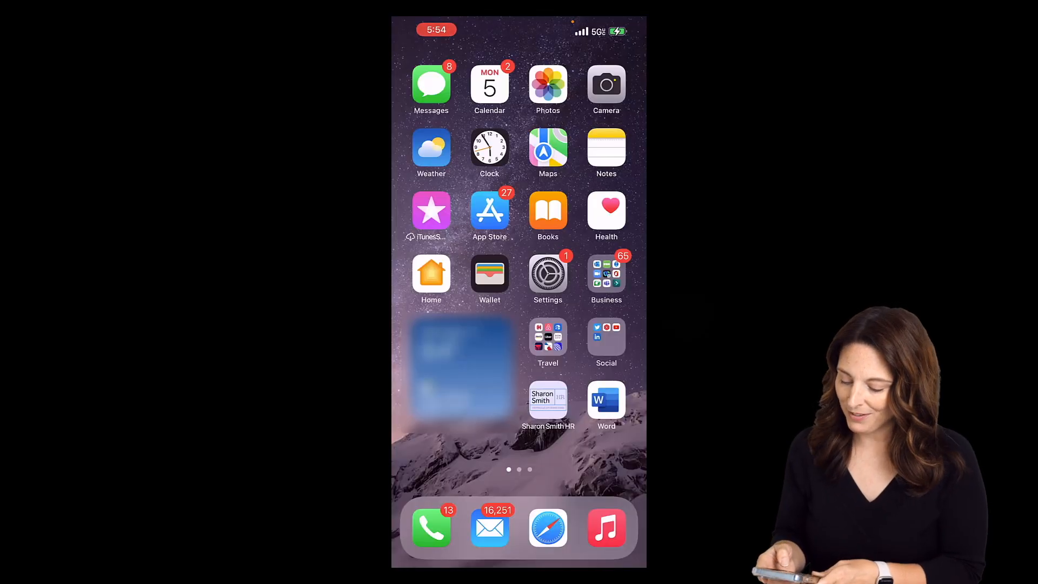
Switch to Word on the phone, view Offer Letter Signature 1, and return to the recent documents
left_click(606, 400)
left_click(485, 178)
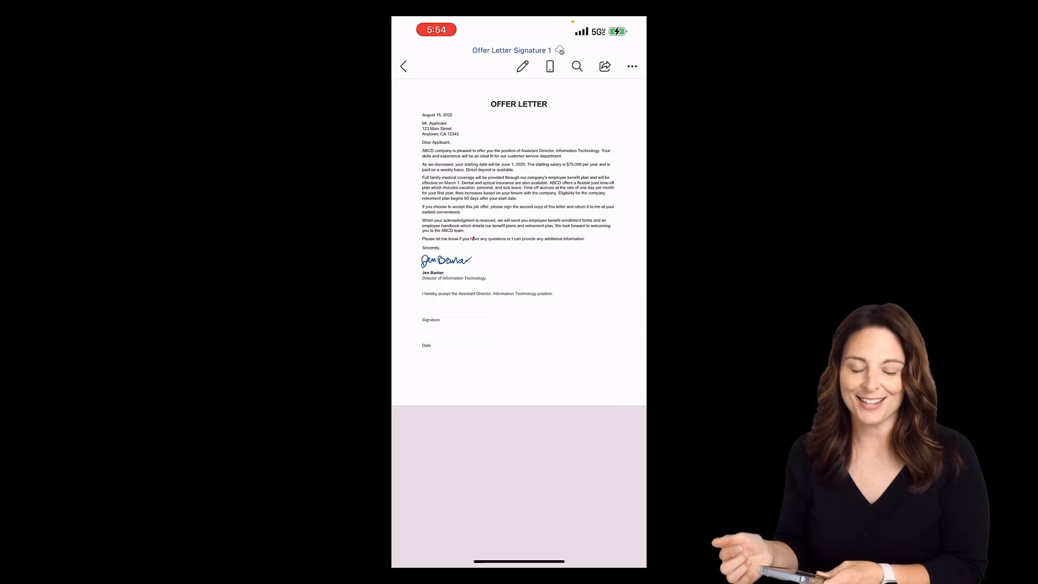
left_click(403, 66)
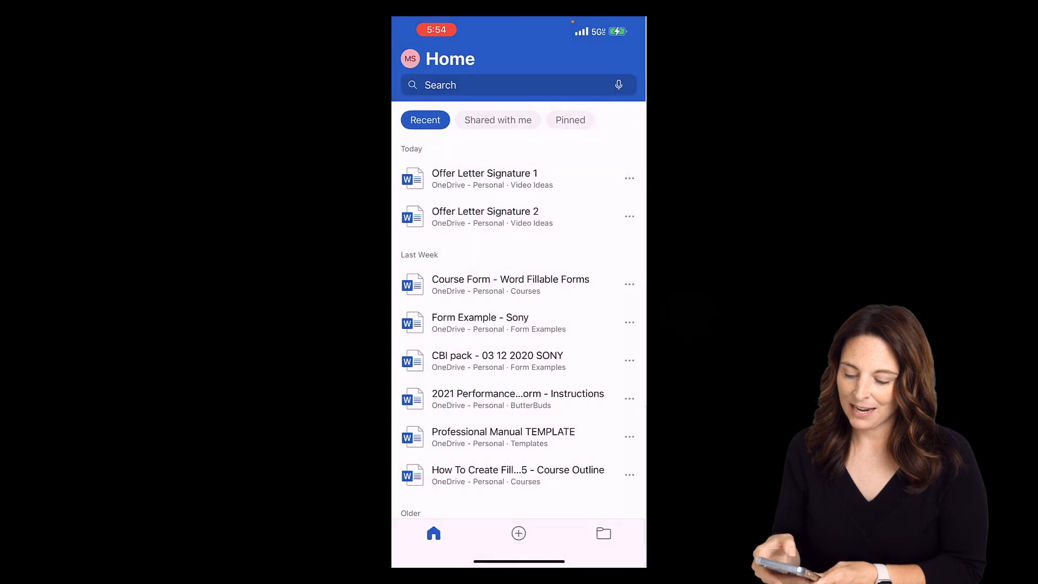
Open Offer Letter Signature 2 on the phone for editing and go to the blank space below "Sincerely,"
left_click(413, 218)
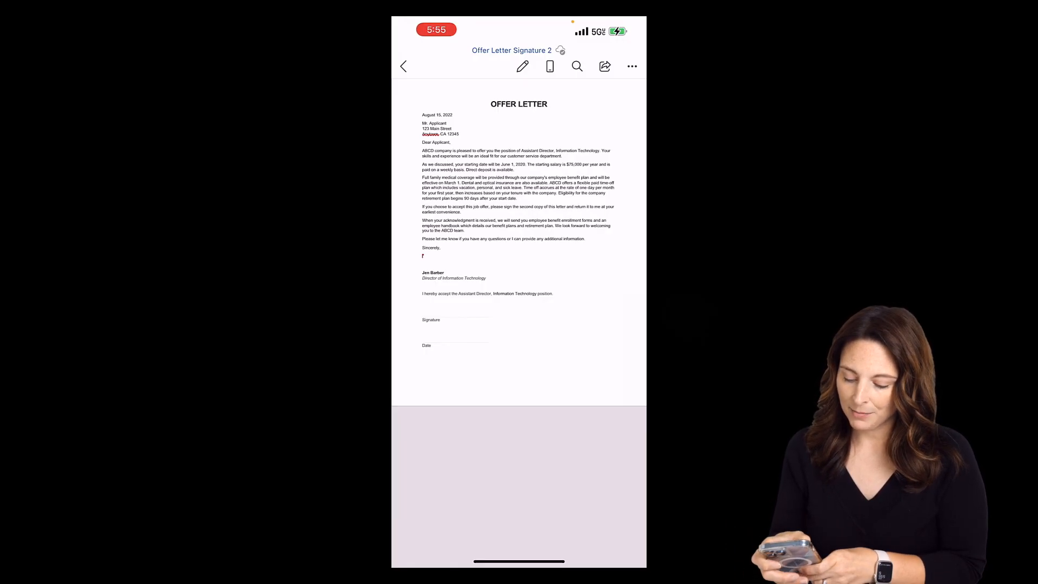
left_click(424, 255)
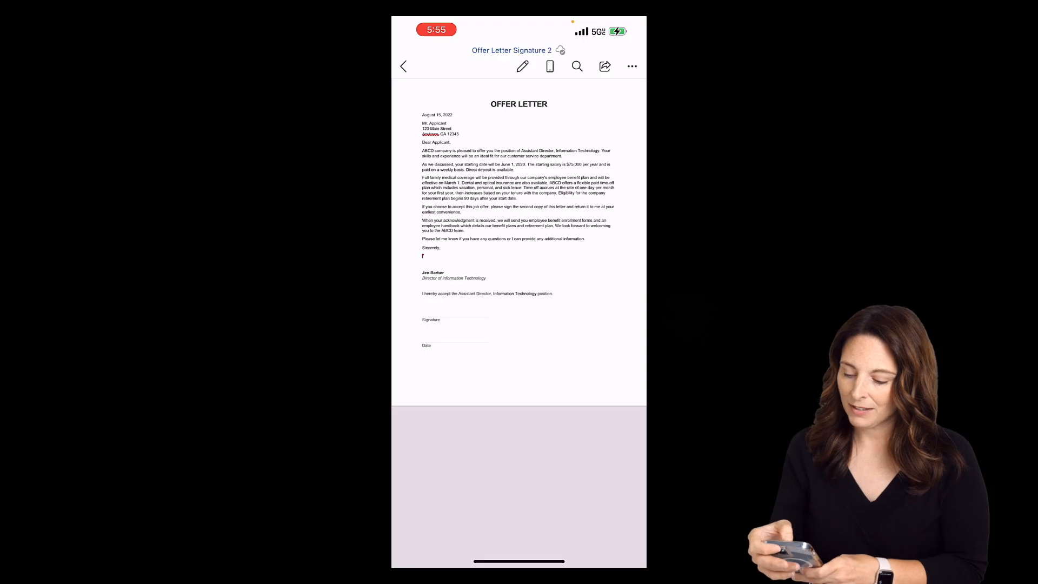
left_click(522, 66)
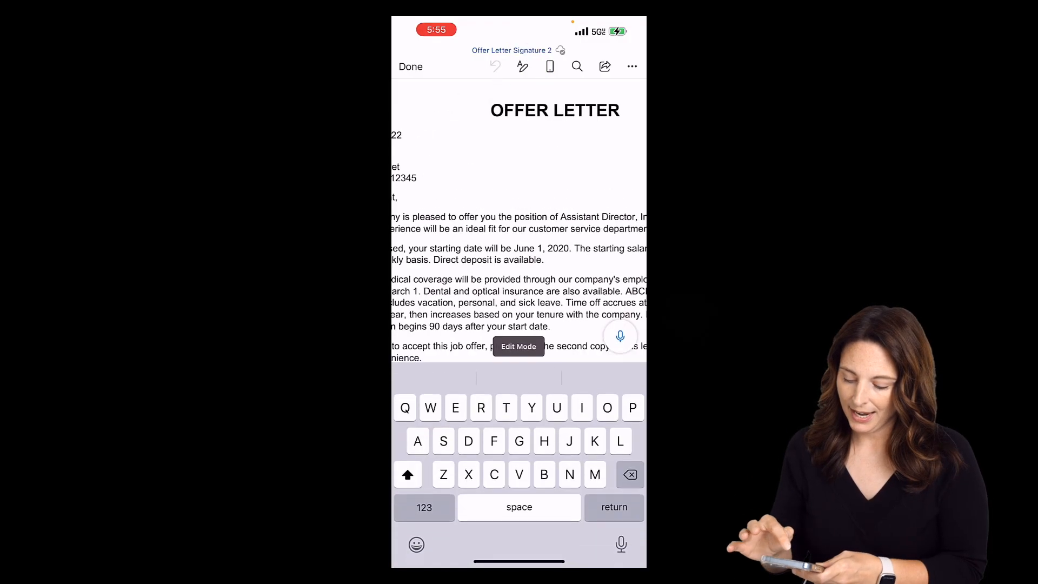
scroll(519, 206, "down", 4)
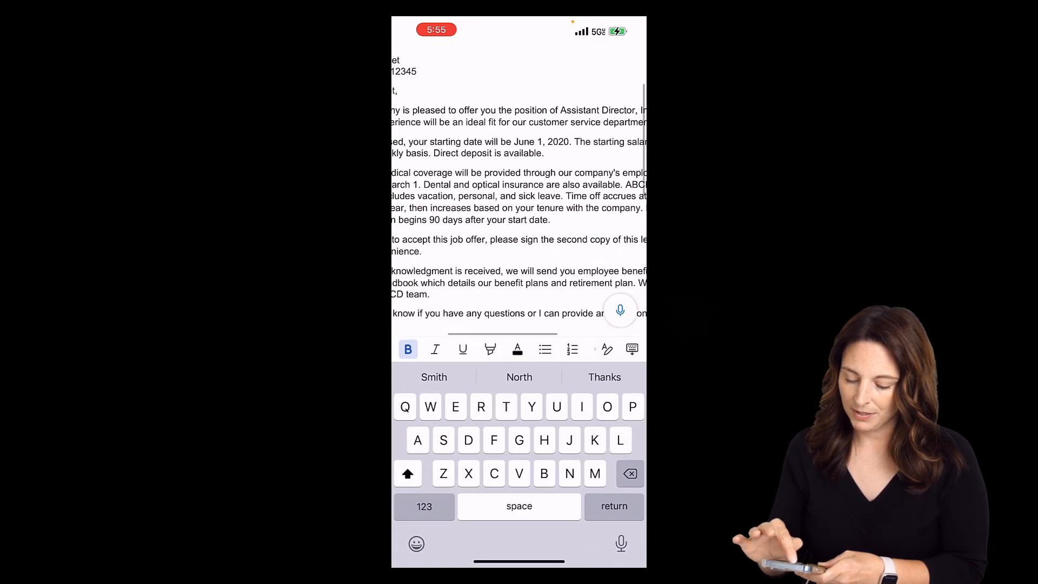
scroll(519, 206, "left", 2)
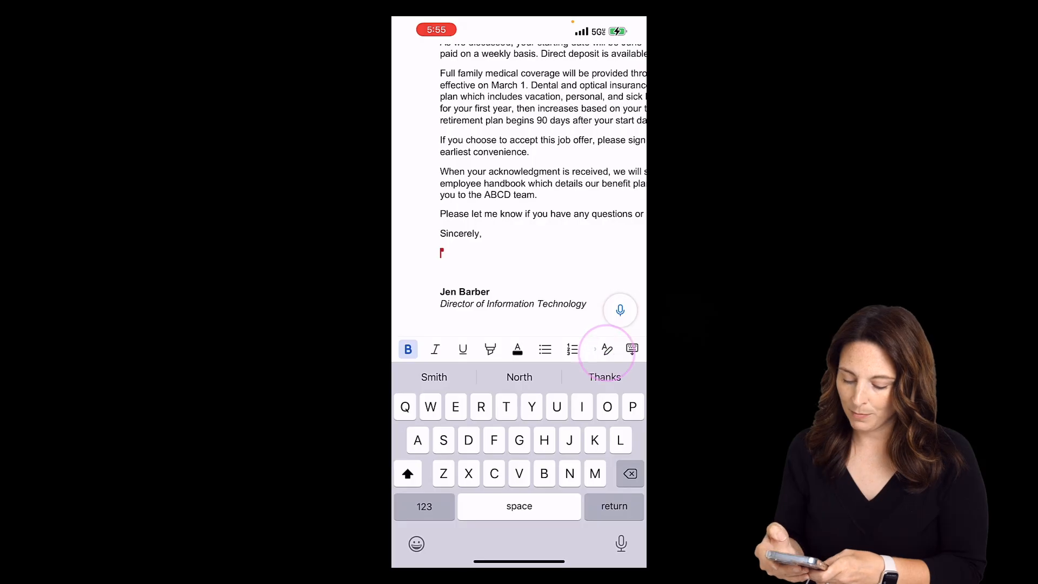
Start inking and handwrite the signature with the black pen between "Sincerely," and the printed name, then finish editing
left_click(607, 348)
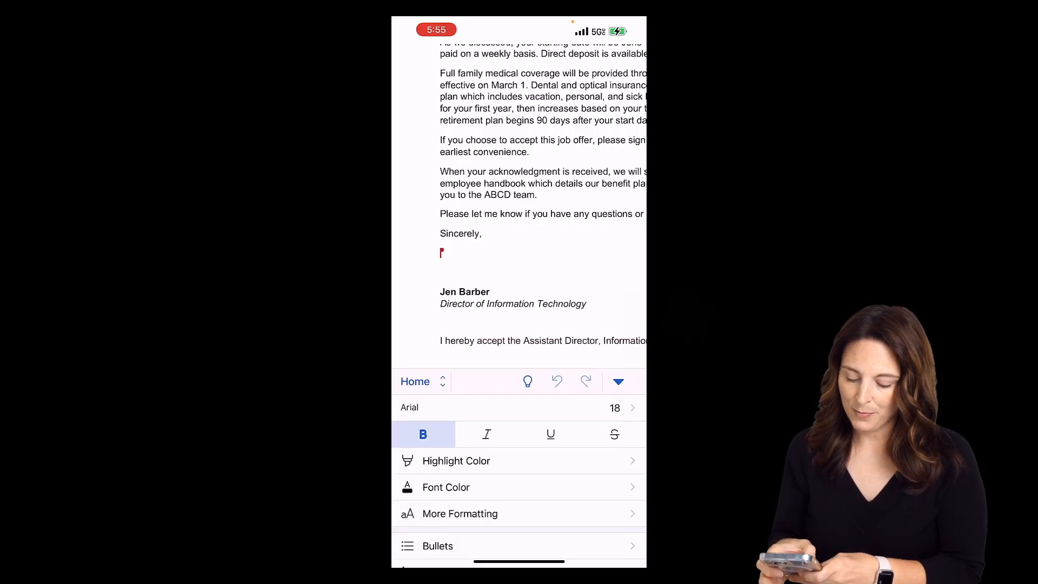
left_click(440, 379)
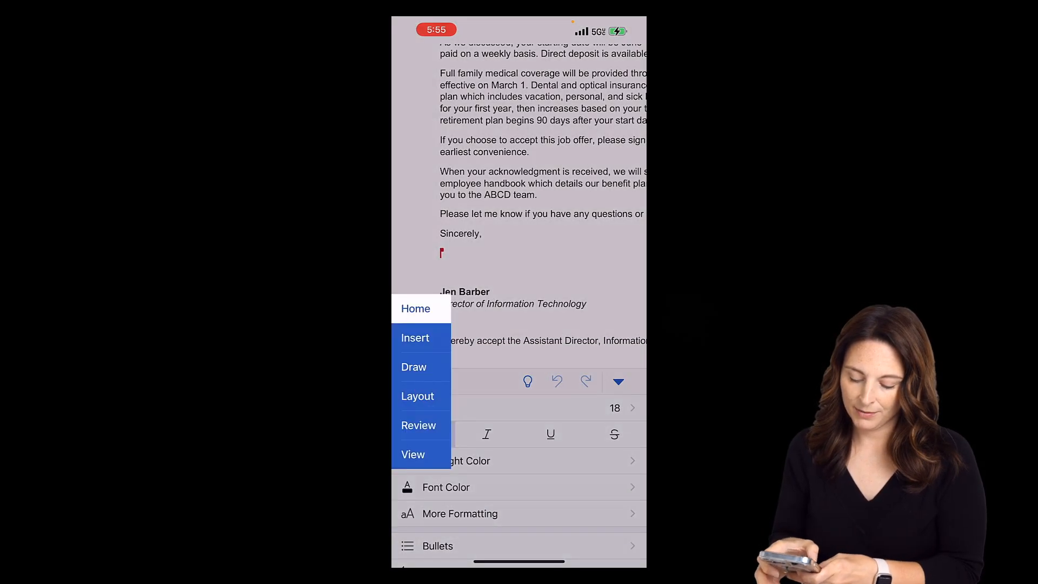
left_click(415, 366)
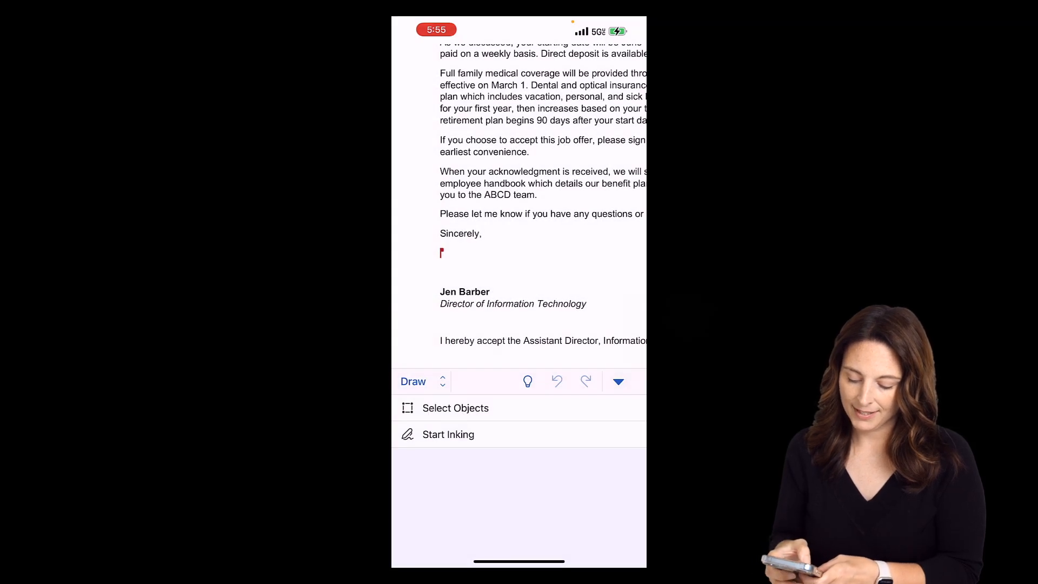
left_click(408, 433)
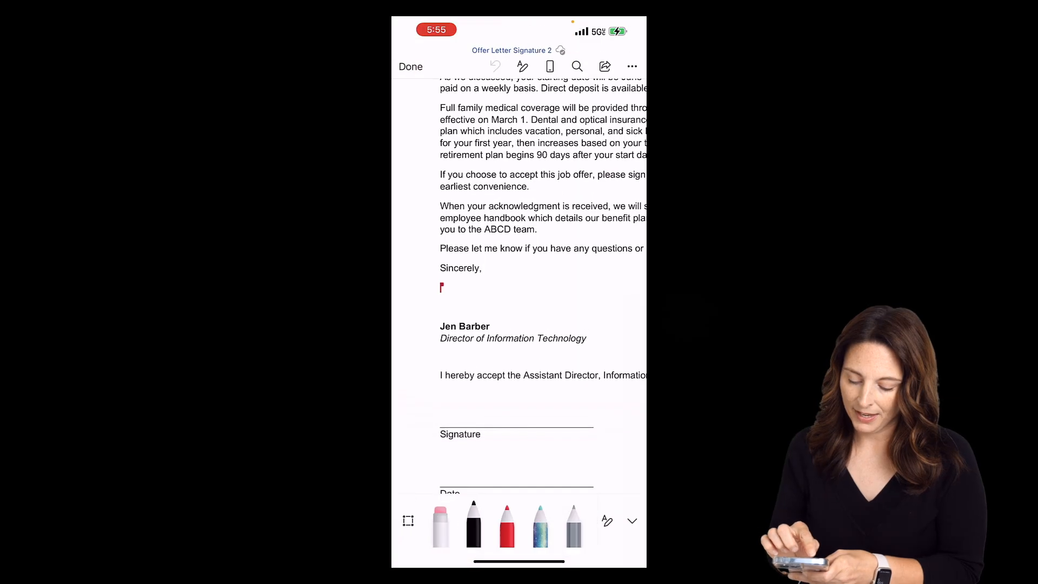
left_click_drag(448, 305, 464, 292)
left_click_drag(469, 287, 483, 303)
left_click_drag(495, 285, 495, 305)
left_click_drag(494, 283, 496, 299)
mouse_move(525, 289)
left_mouse_down()
mouse_move(537, 296)
mouse_move(610, 276)
left_mouse_up()
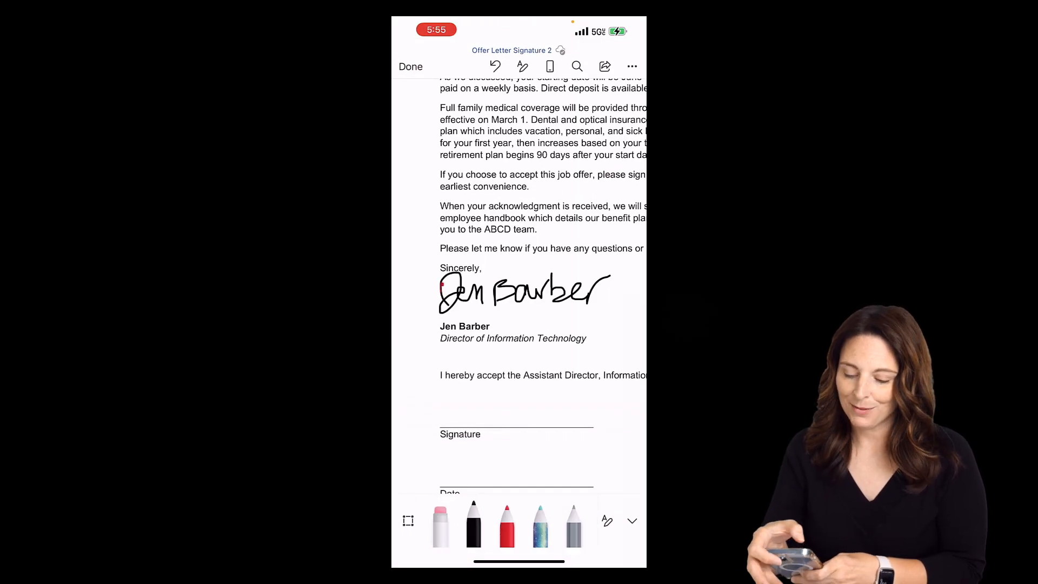
left_click(410, 66)
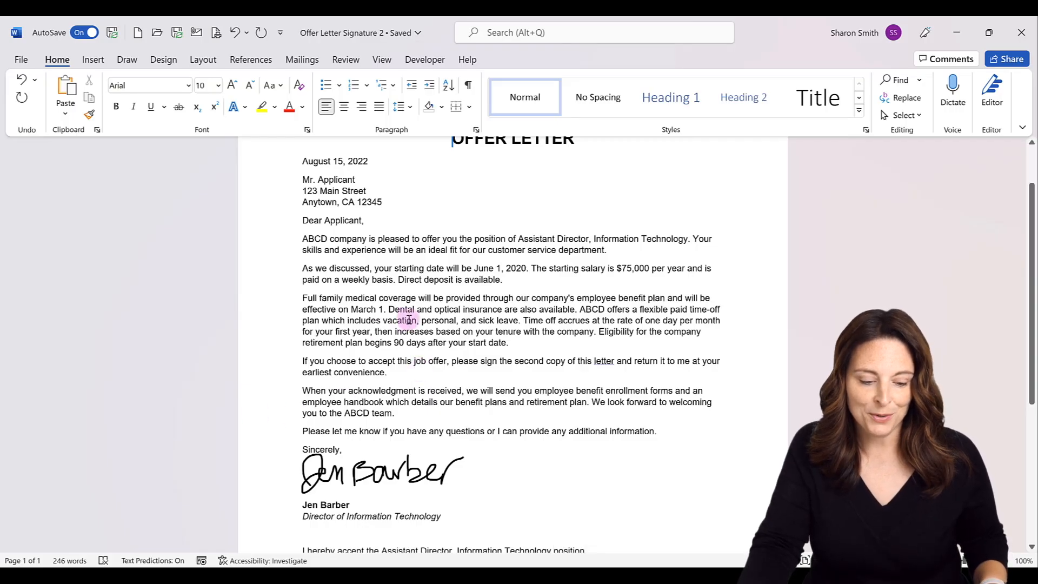
In desktop Word, shrink the inked signature proportionally to about two thirds of its drawn width
scroll(409, 319, "up", 2)
scroll(409, 319, "down", 1)
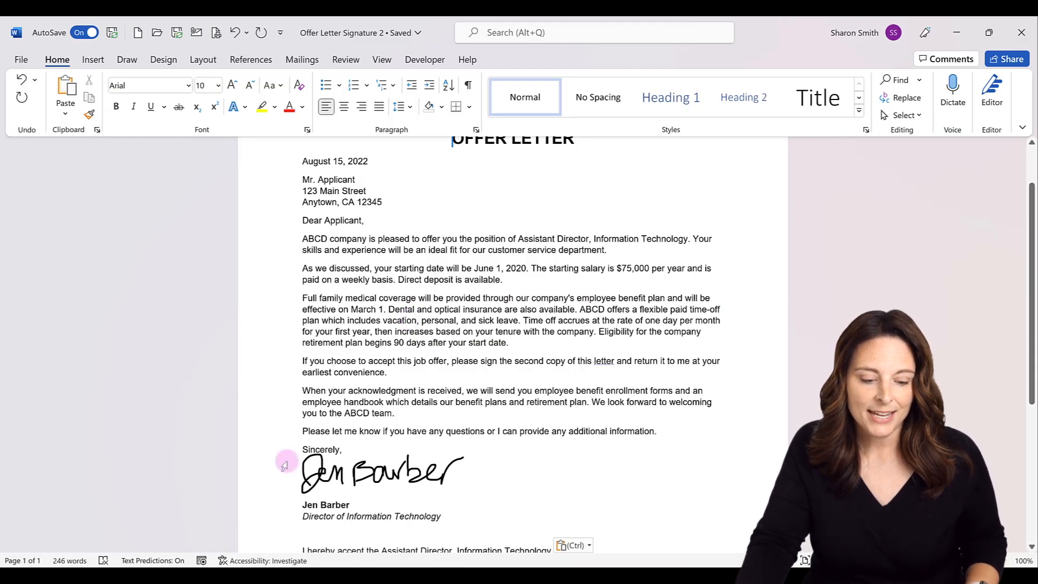
left_click(367, 481)
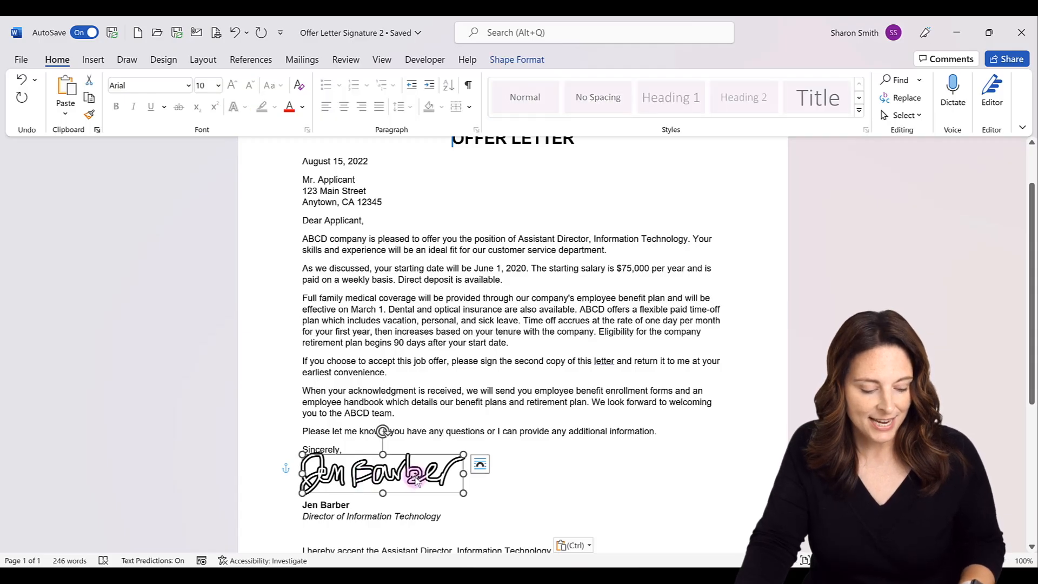
key("shift")
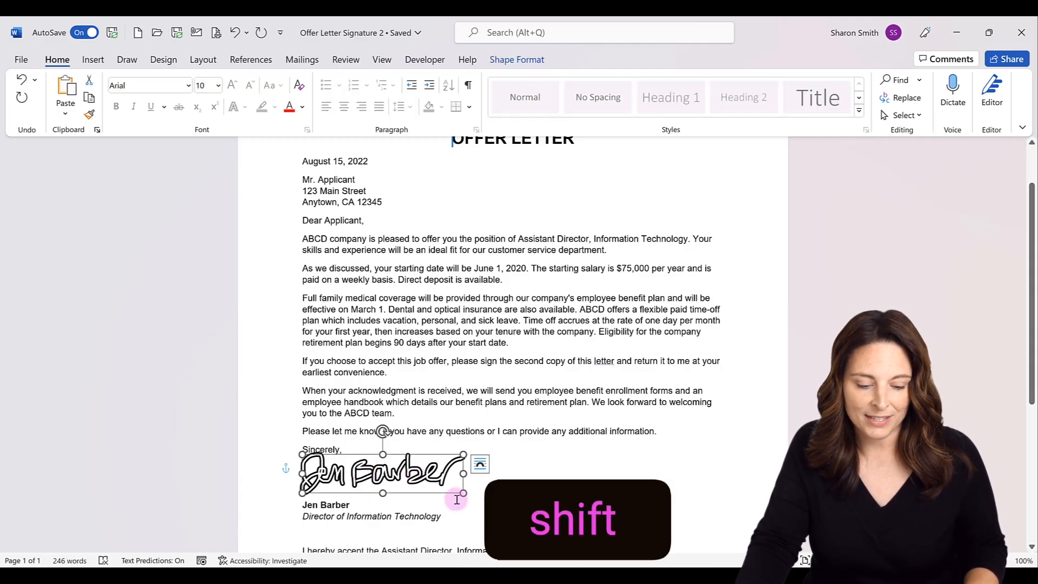
left_click_drag(452, 488, 393, 461)
Set the signature's text wrapping to In Front of Text and move it down slightly to just above the printed name
right_click(391, 480)
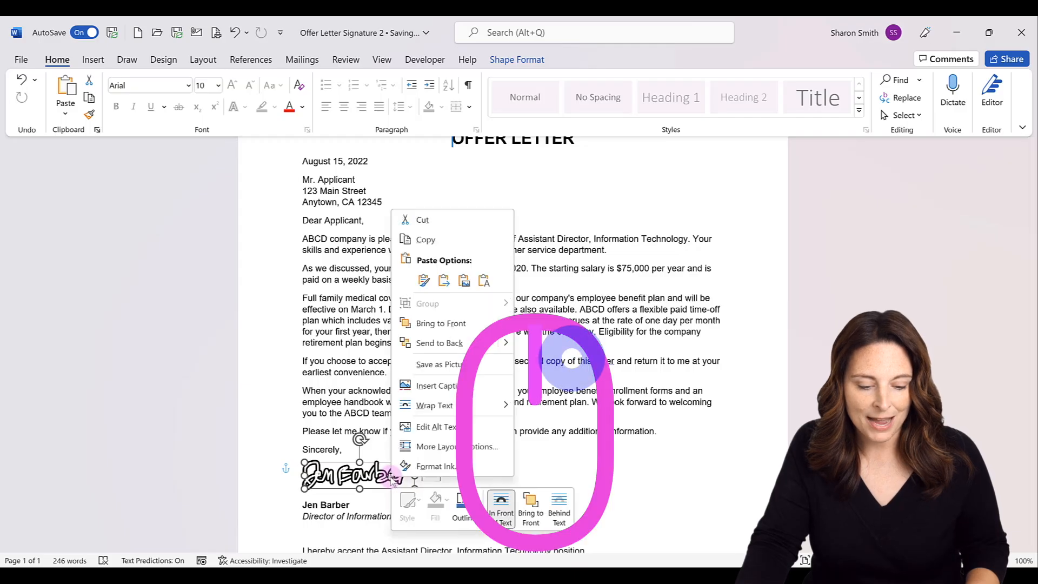
mouse_move(446, 409)
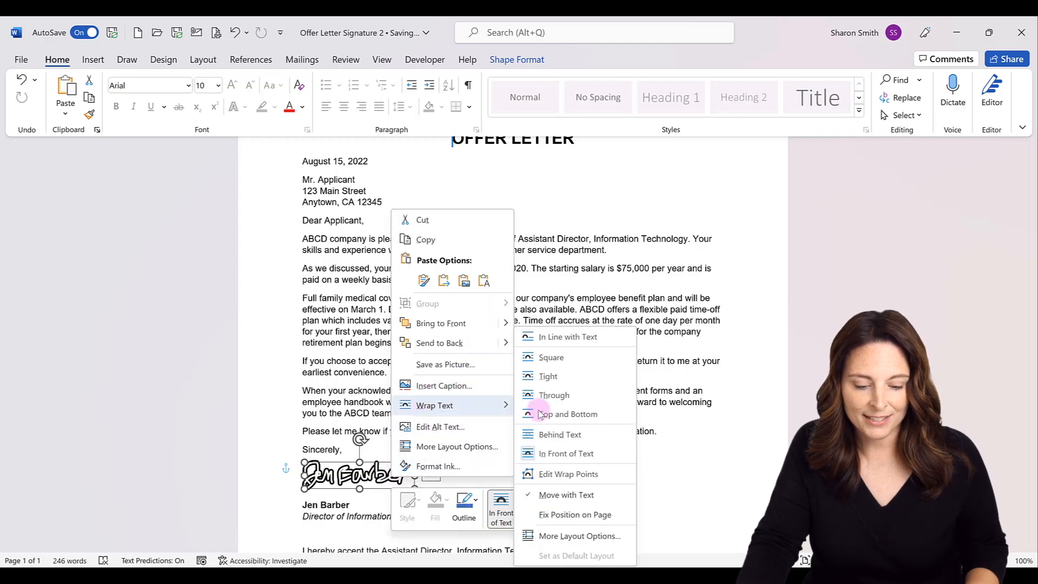
left_click(563, 453)
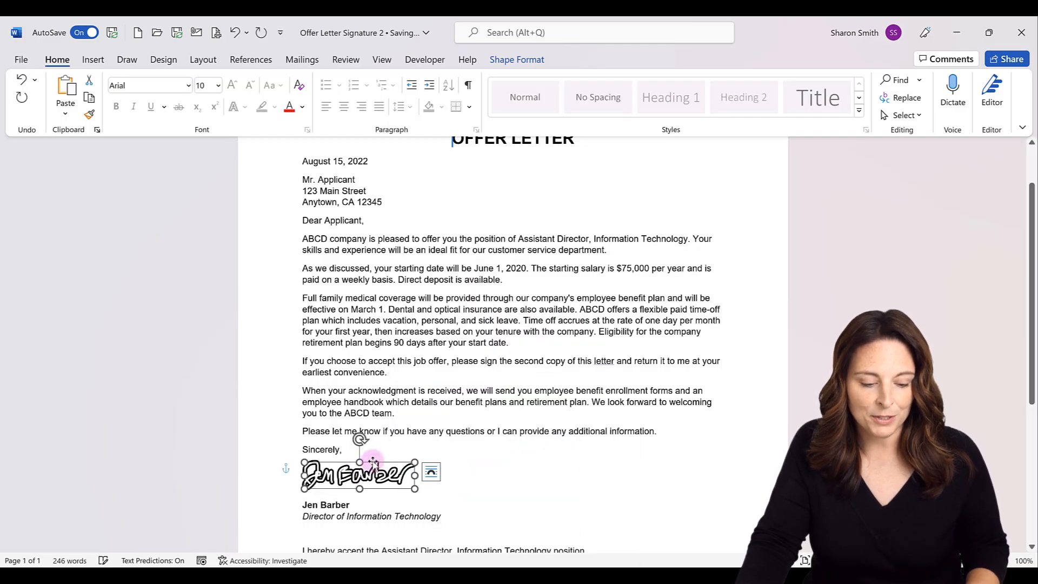
left_click_drag(372, 461, 372, 465)
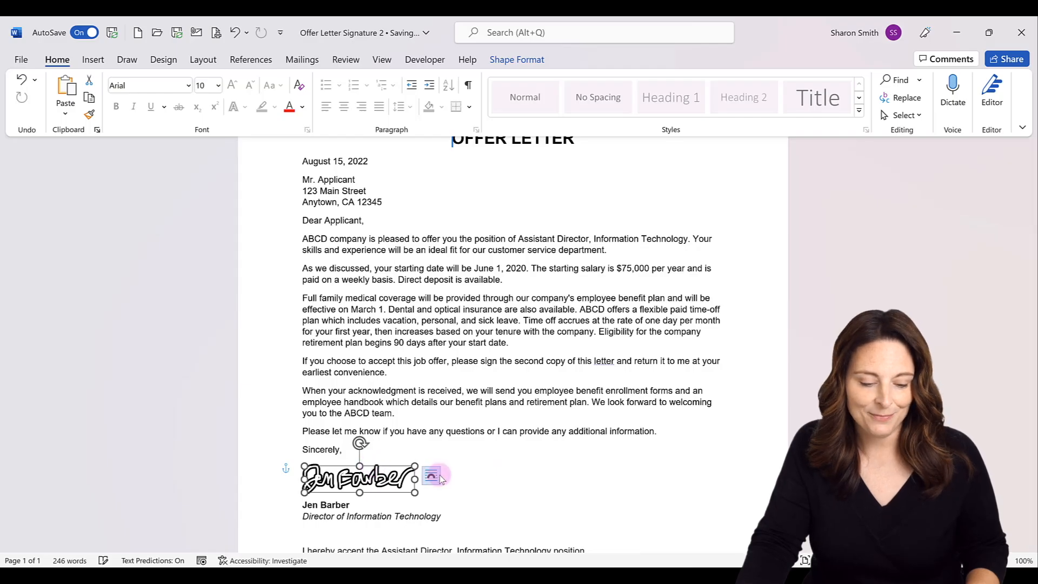
left_click(431, 476)
left_click(416, 443)
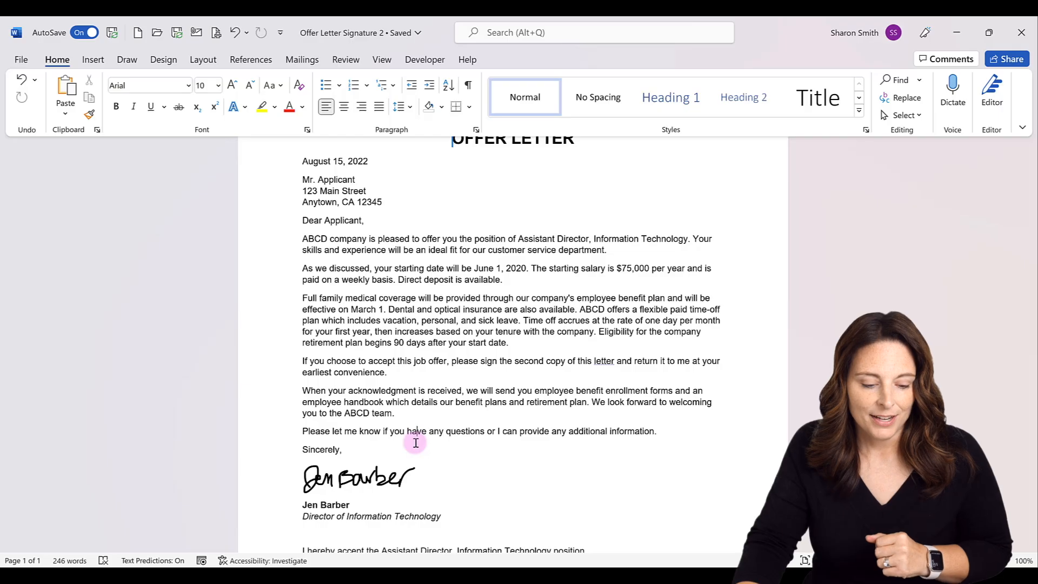
Switch back to Word on the phone and put Offer Letter Signature 2 into edit mode
scroll(415, 443, "down", 5)
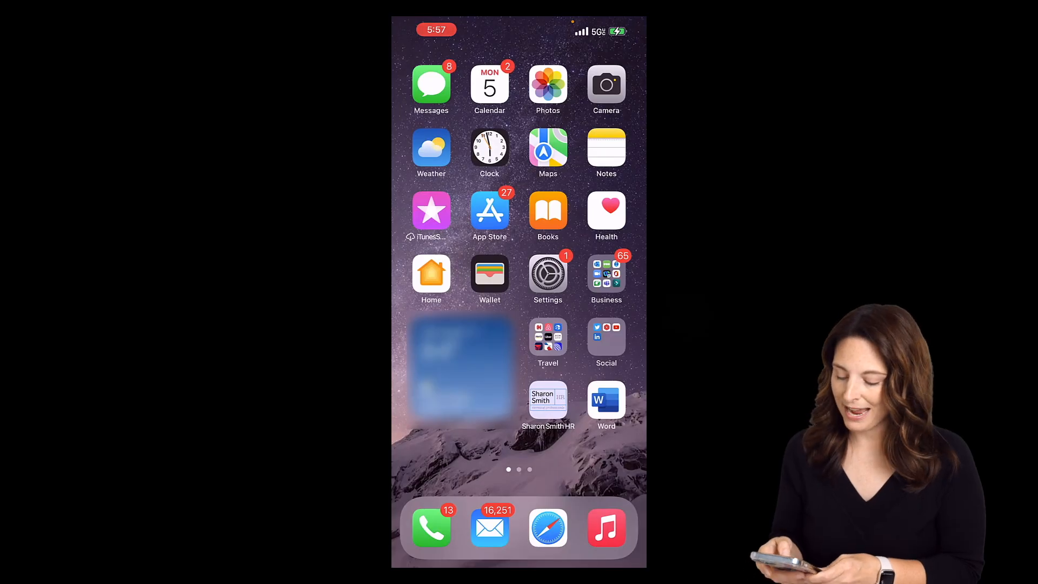
left_click(606, 400)
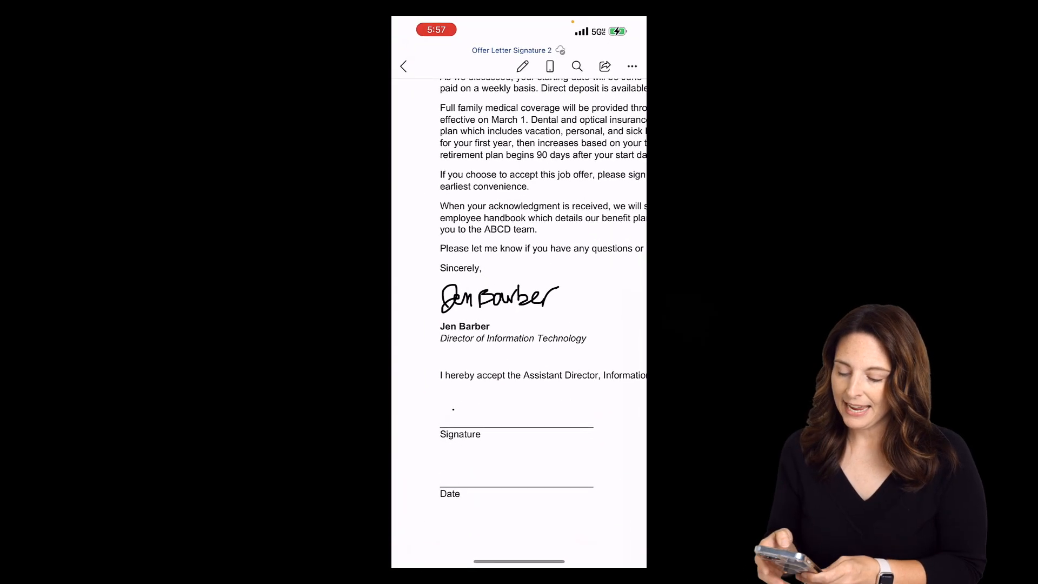
left_click(522, 66)
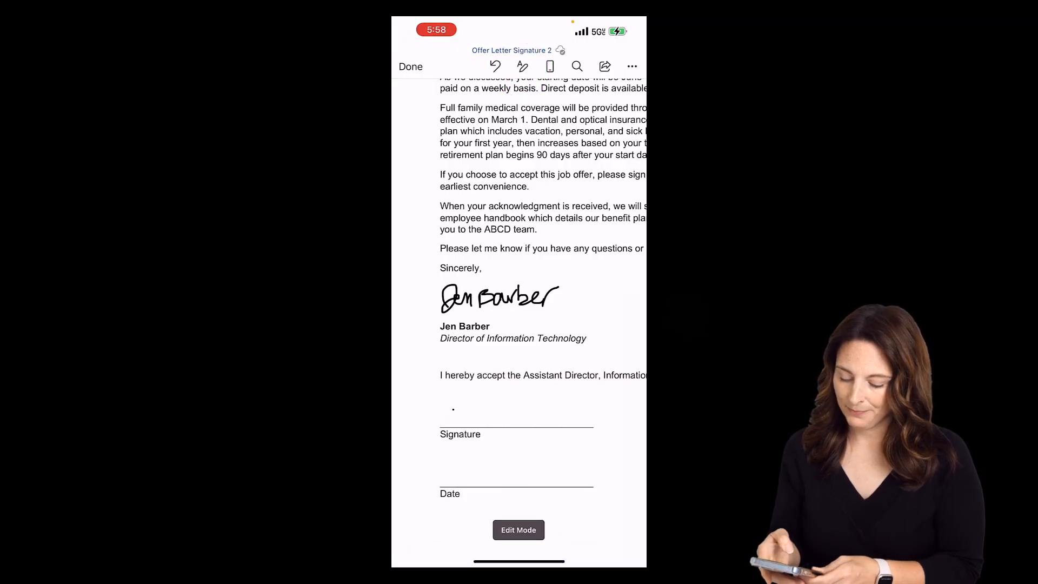
Take a camera photo of the handwritten signature on paper and insert it into the offer letter
left_click(608, 521)
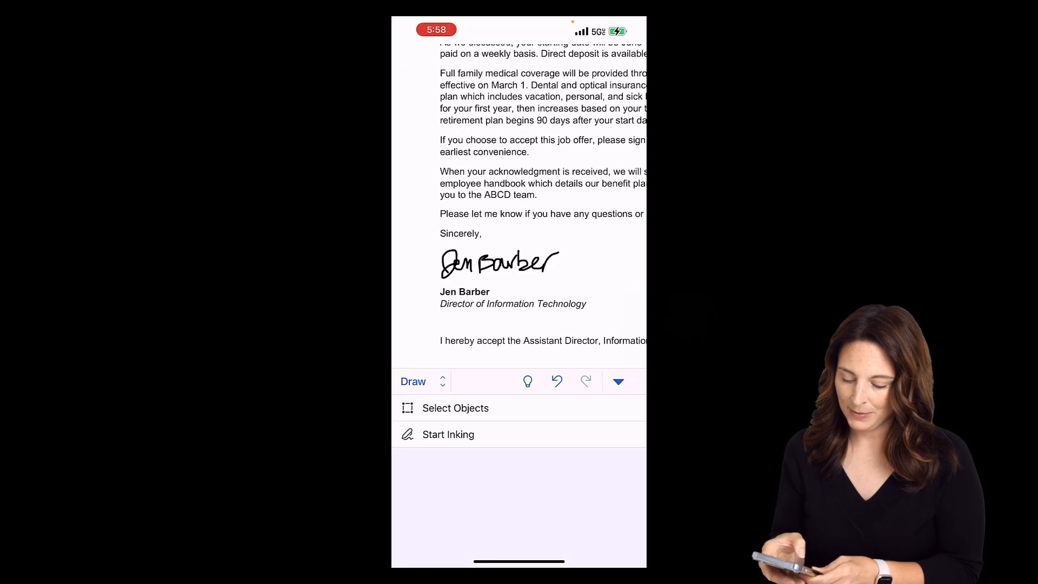
left_click(443, 382)
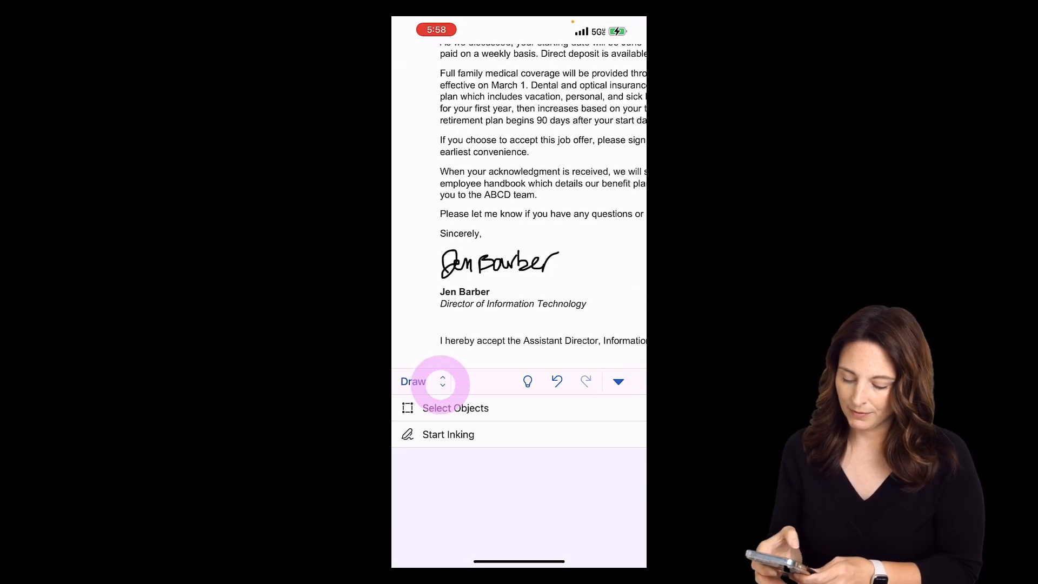
left_click(415, 338)
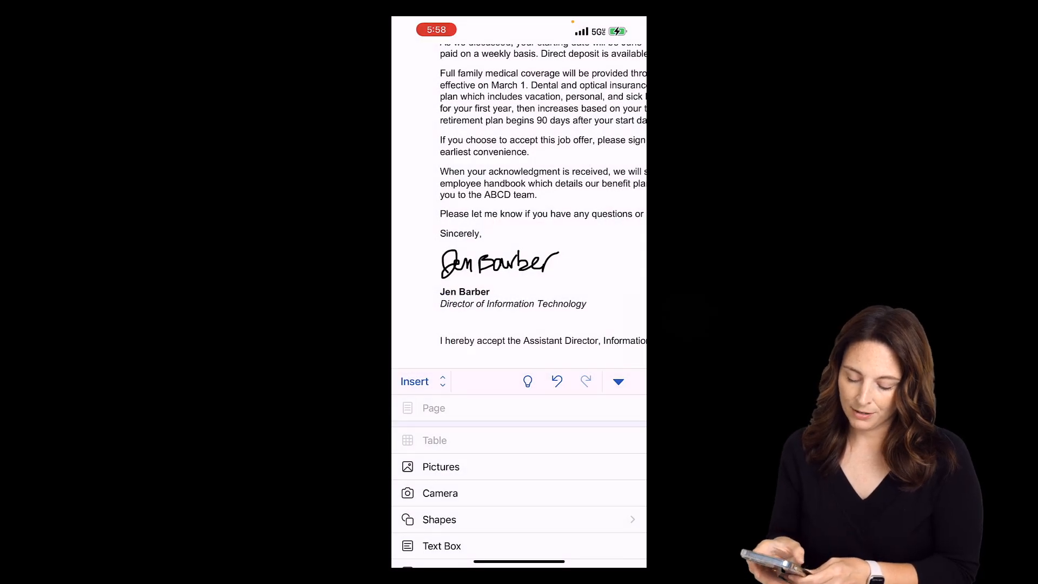
left_click(409, 492)
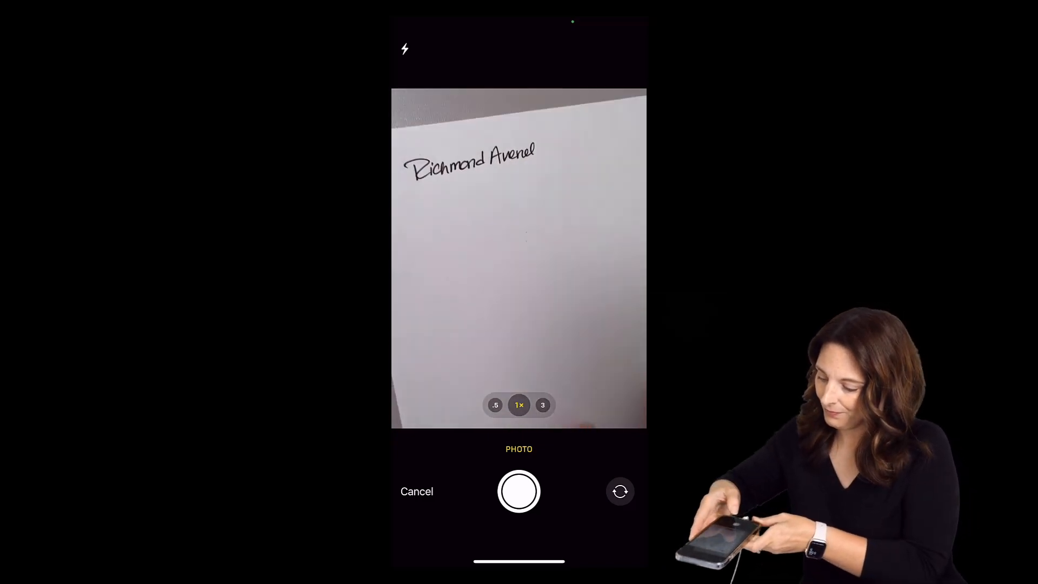
left_click(518, 492)
left_click(614, 525)
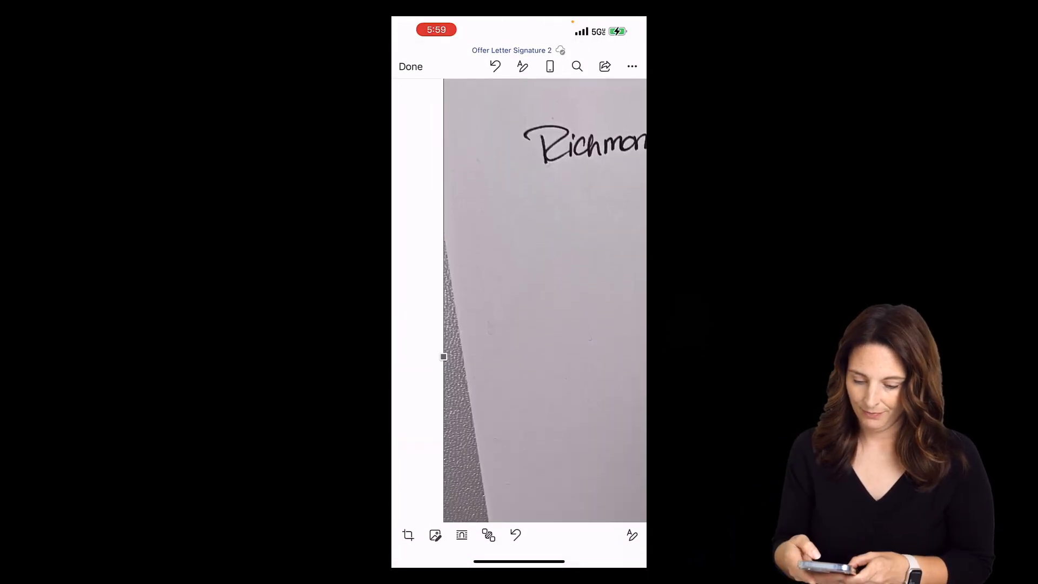
Finish editing on the phone and, in desktop Word, crop the signature photo closely around the handwriting to about 0.81" by 3.72"
left_click(411, 67)
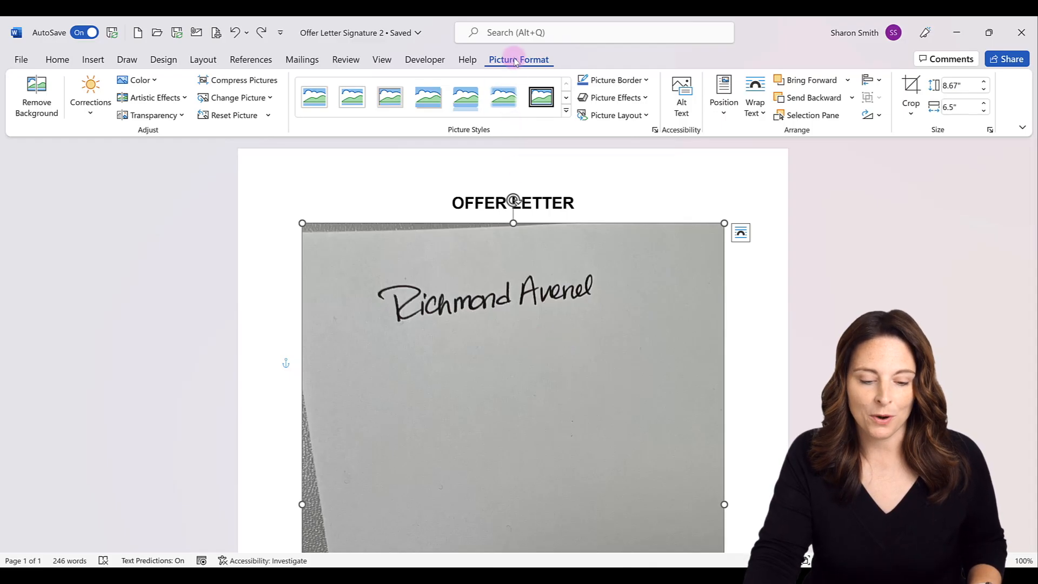
left_click(912, 117)
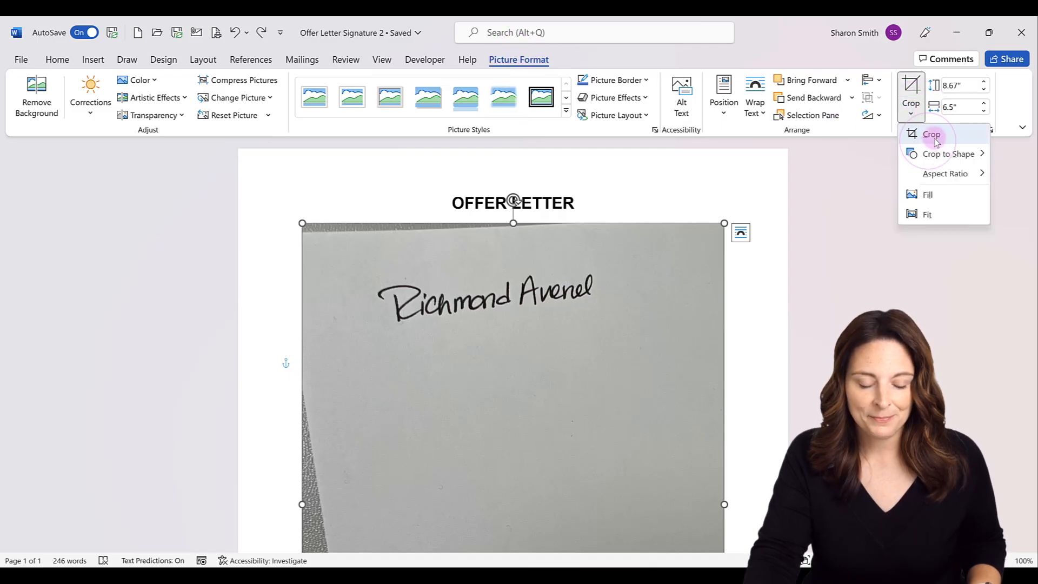
key("Escape")
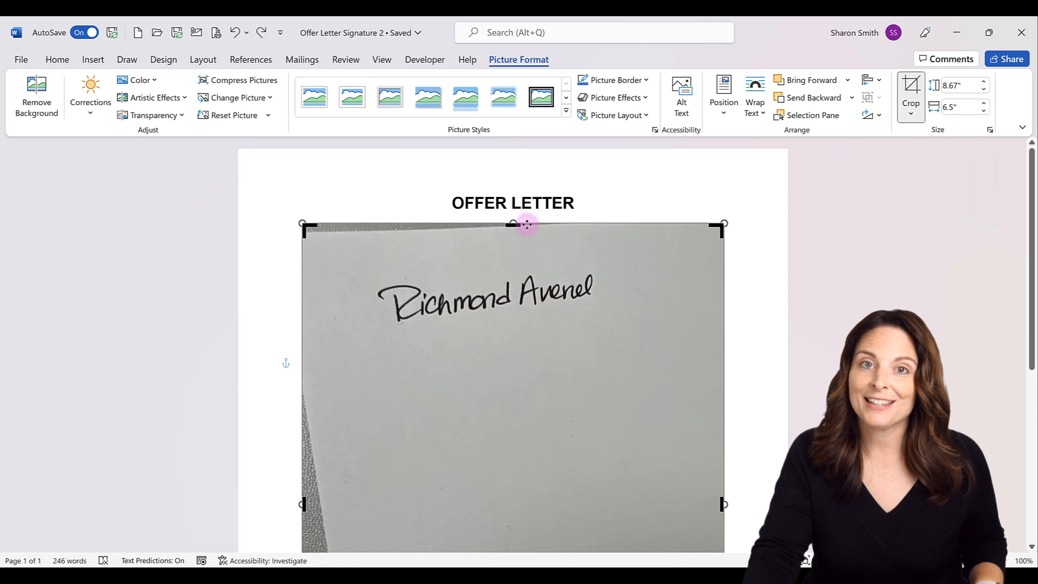
left_click_drag(513, 223, 514, 269)
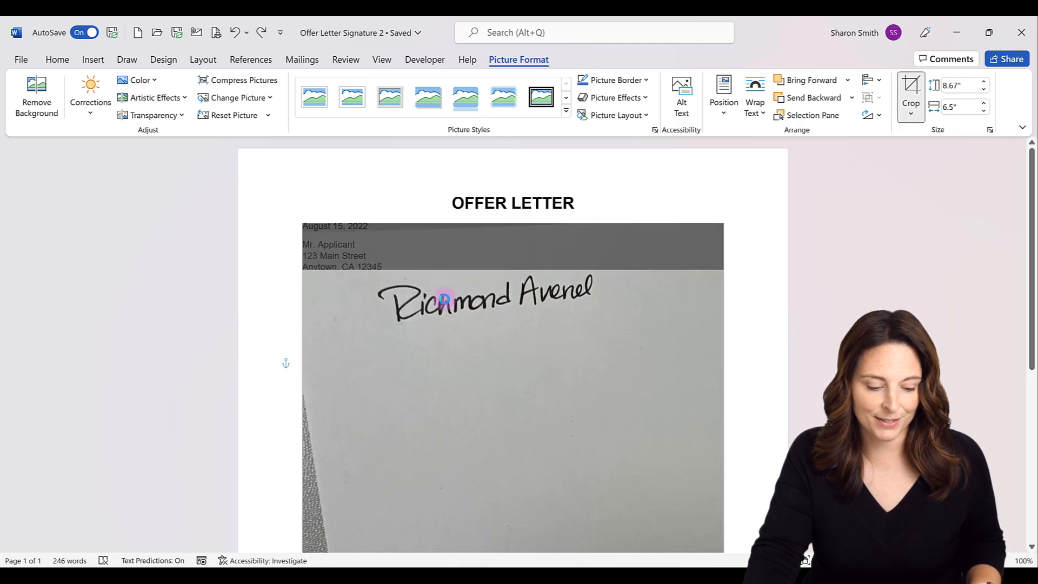
scroll(300, 493, "down", 2)
left_click_drag(721, 463, 610, 461)
scroll(549, 431, "down", 8)
left_click_drag(489, 464, 487, 196)
scroll(487, 217, "up", 6)
left_click_drag(488, 388, 487, 196)
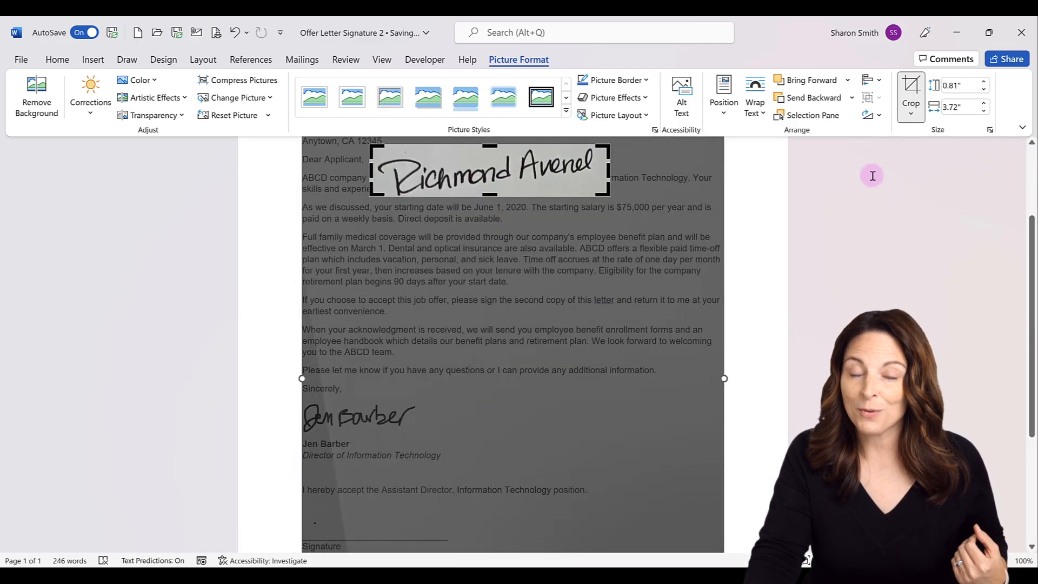
left_click(912, 85)
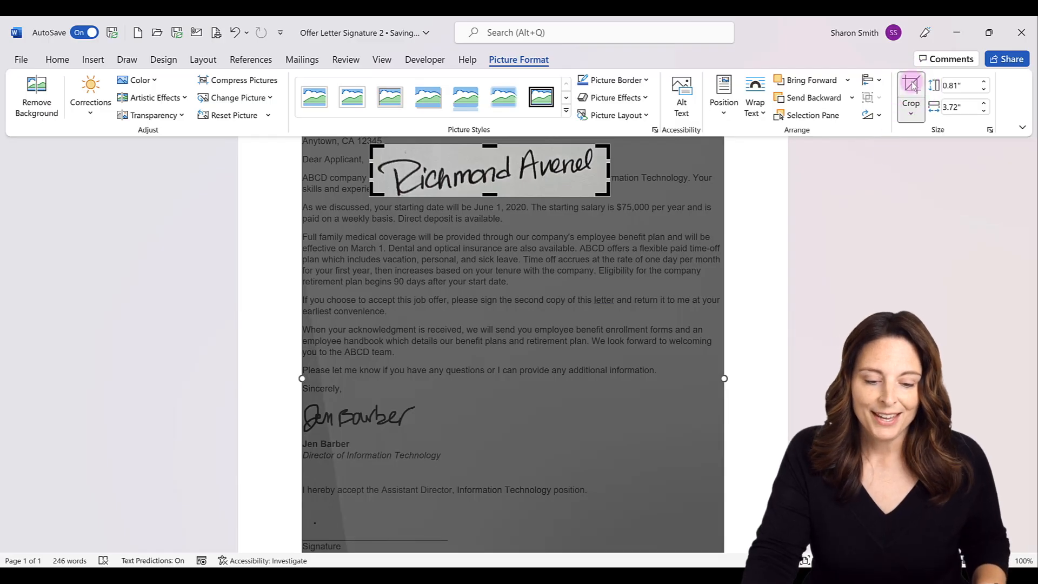
Set the cropped signature picture's text wrapping to In Front of Text
right_click(534, 184)
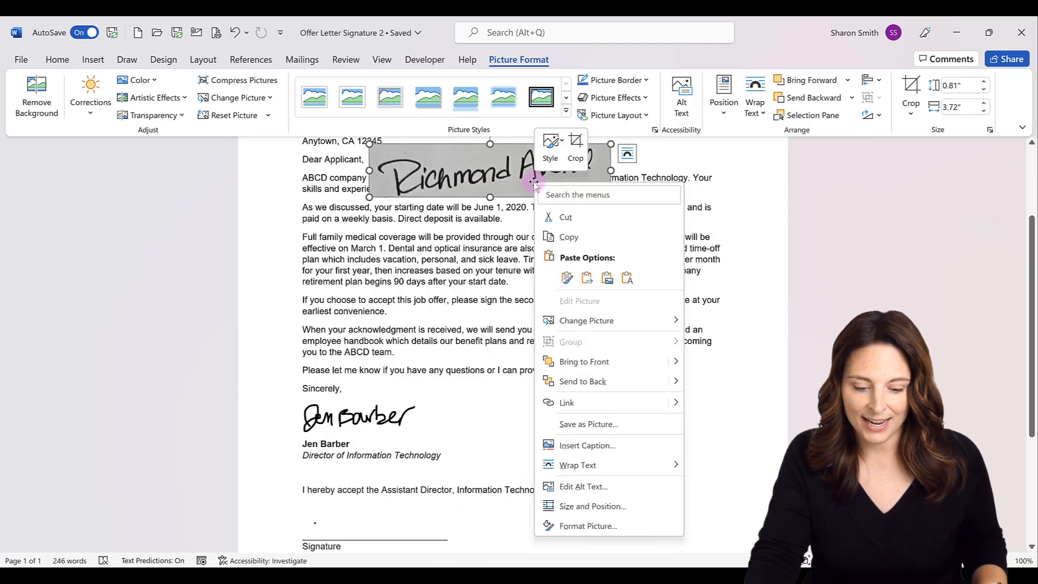
left_click(597, 467)
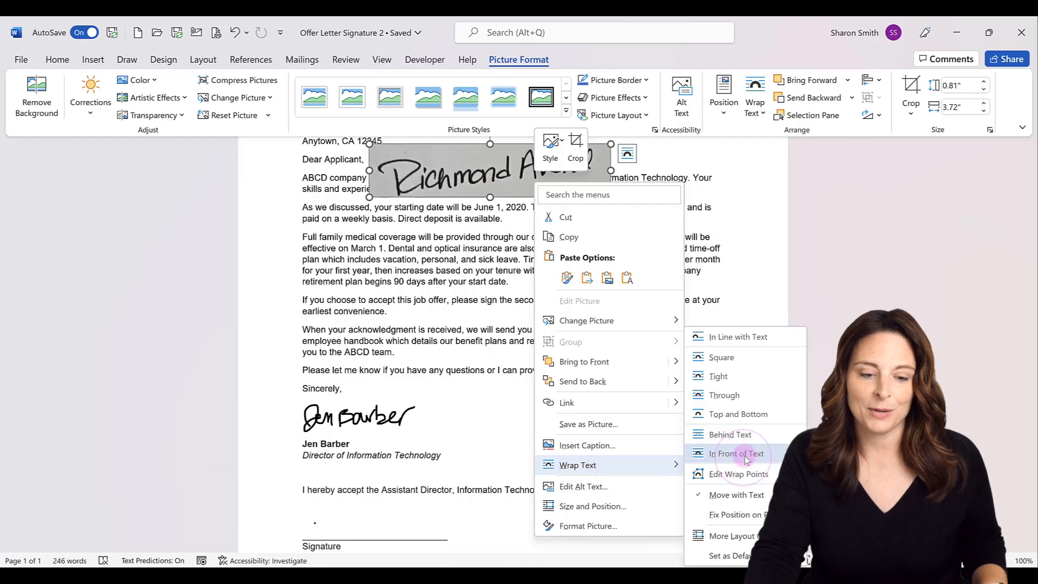
left_click(727, 452)
Move the signature picture onto the acceptance signature line and shrink it proportionally to about 0.52" by 2.4"
left_click(515, 196)
left_click_drag(518, 192, 451, 532)
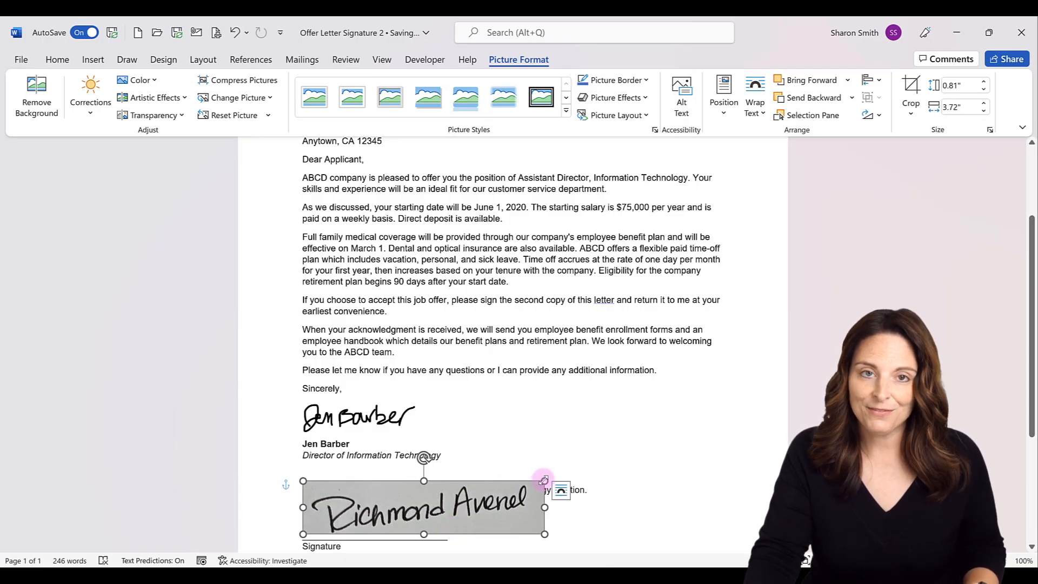
left_click_drag(545, 480, 460, 499)
Remove the signature photo's grey background, refining the areas to keep and remove around the handwriting, and keep the changes
scroll(469, 445, "down", 1)
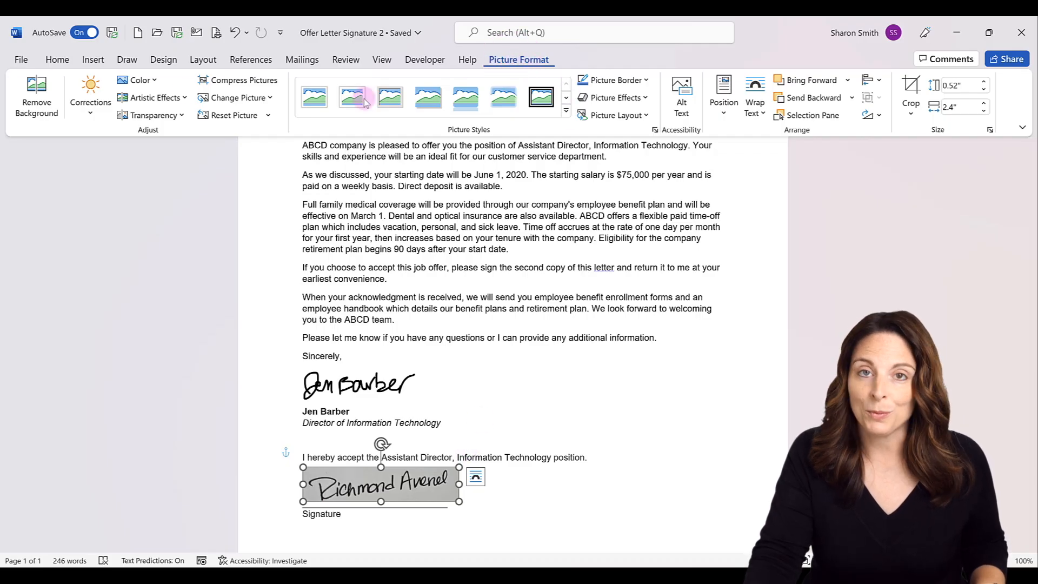
left_click(32, 92)
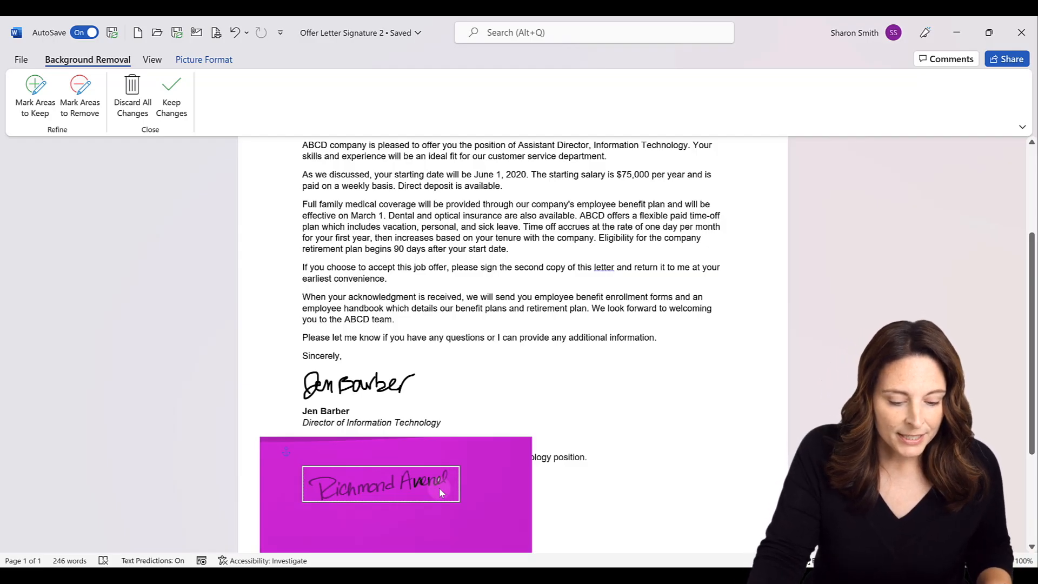
scroll(439, 488, "up", 2)
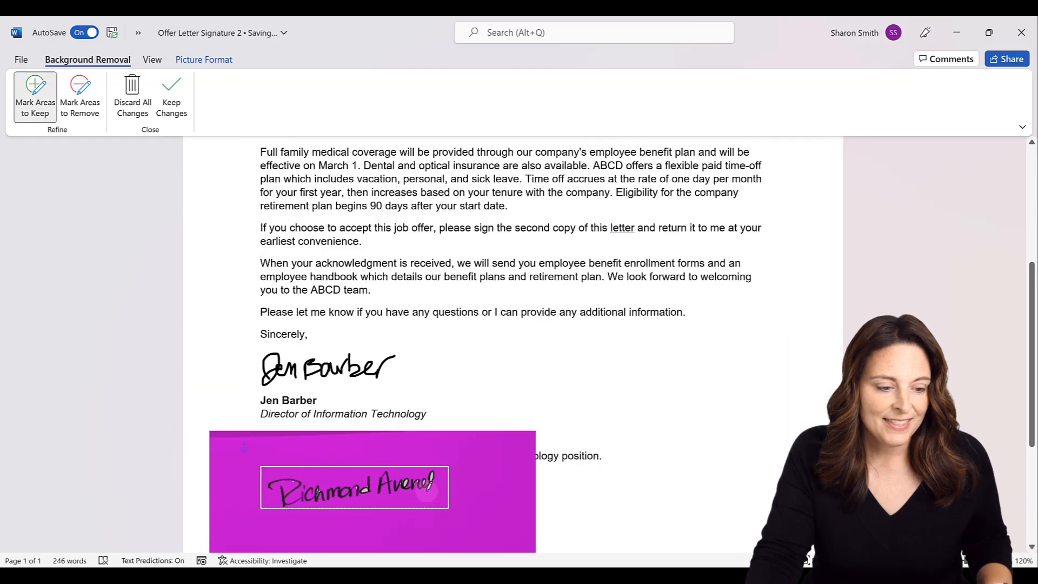
left_click(90, 118)
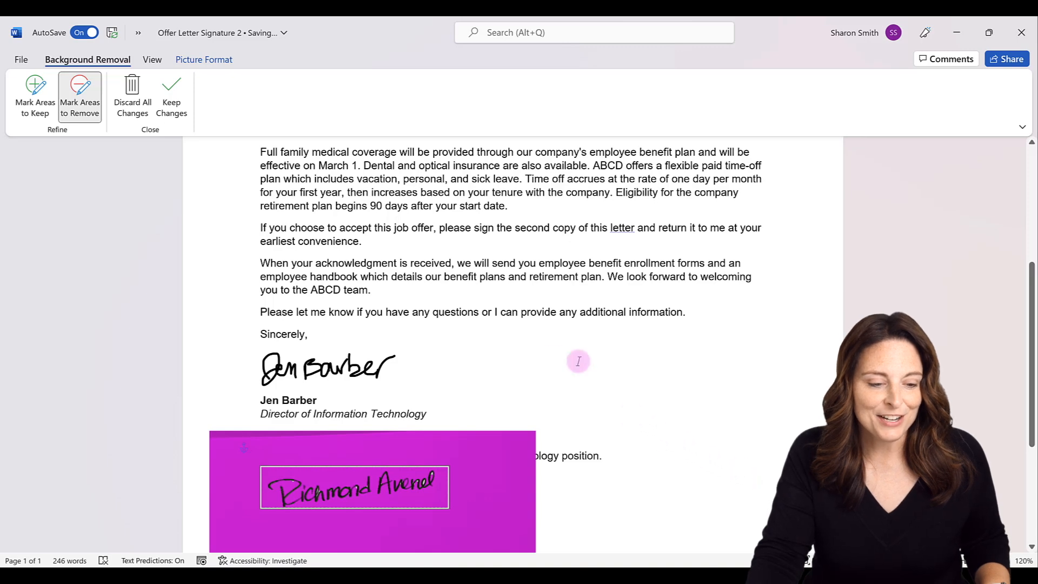
left_click(174, 115)
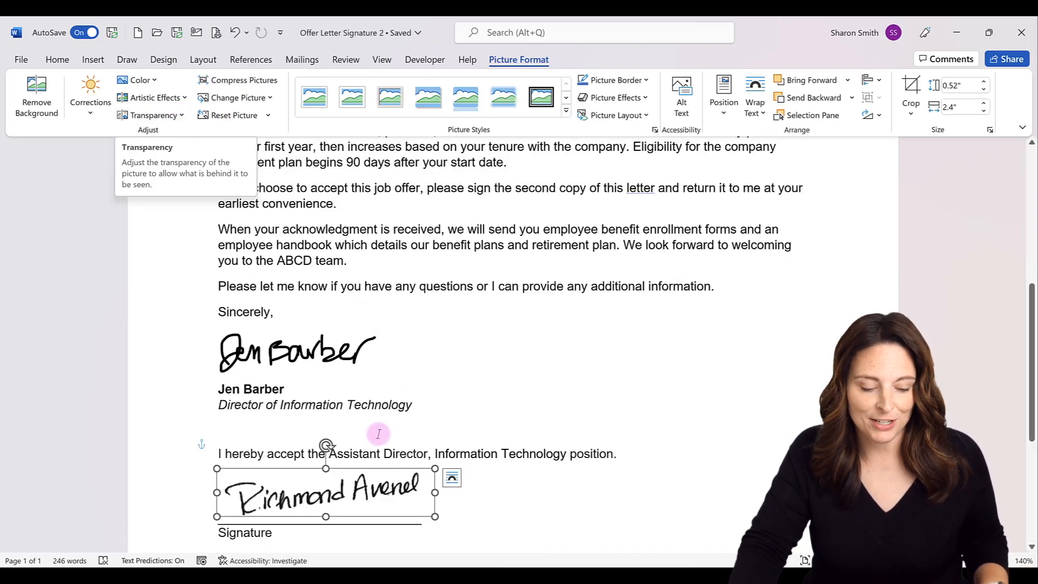
Start saving the background-free signature as a separate picture file with Save as Picture
right_click(372, 498)
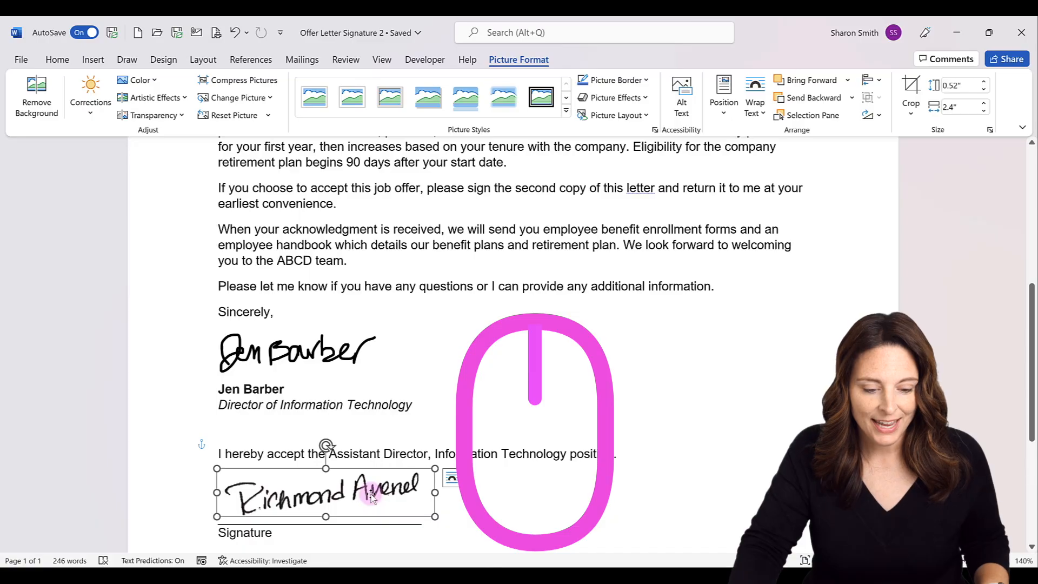
right_click(372, 498)
left_click(424, 381)
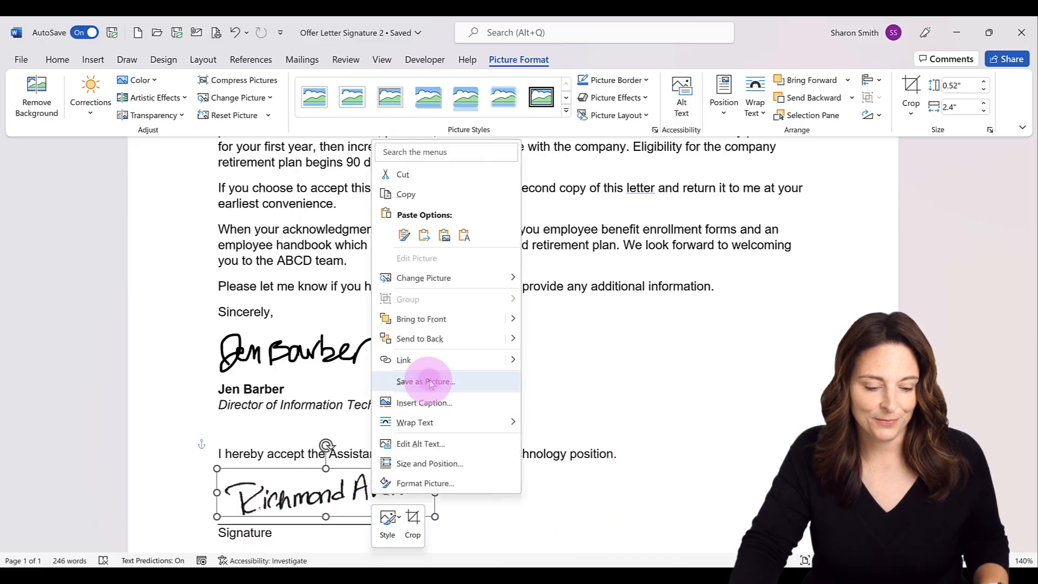